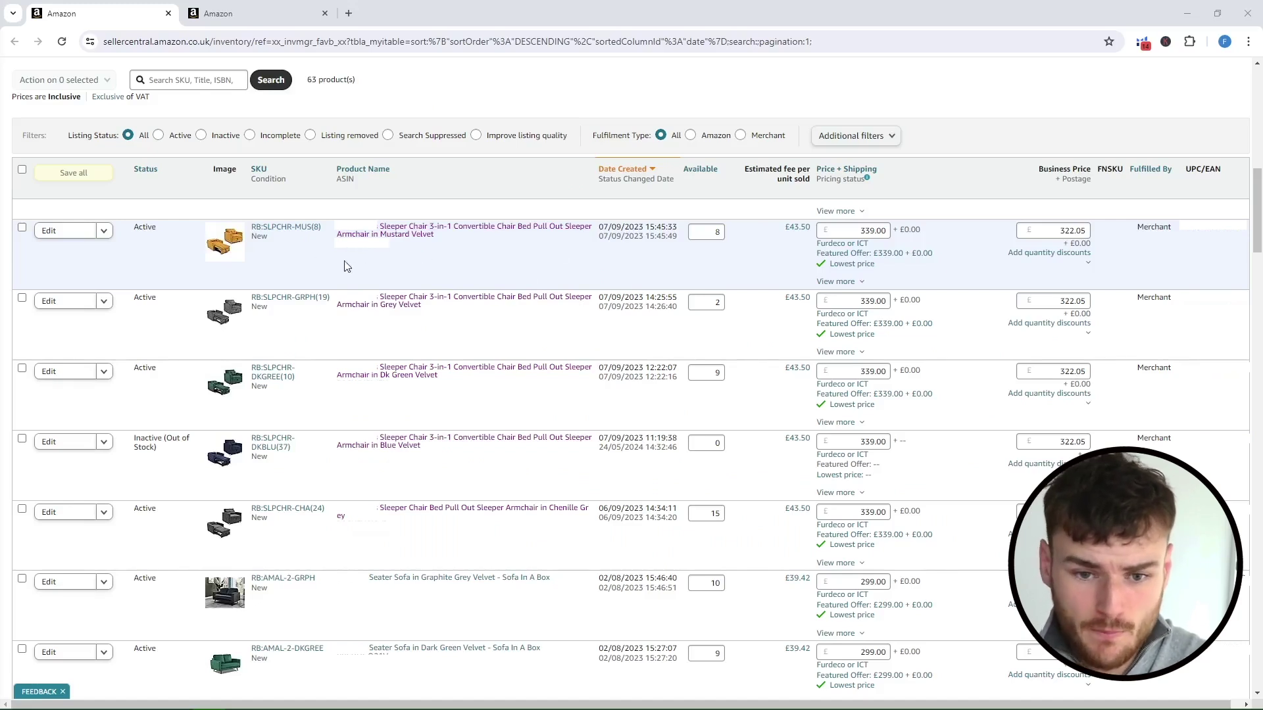
- Open the Mustard Velvet sleeper chair listing for editing and show its variations section
click(61, 233)
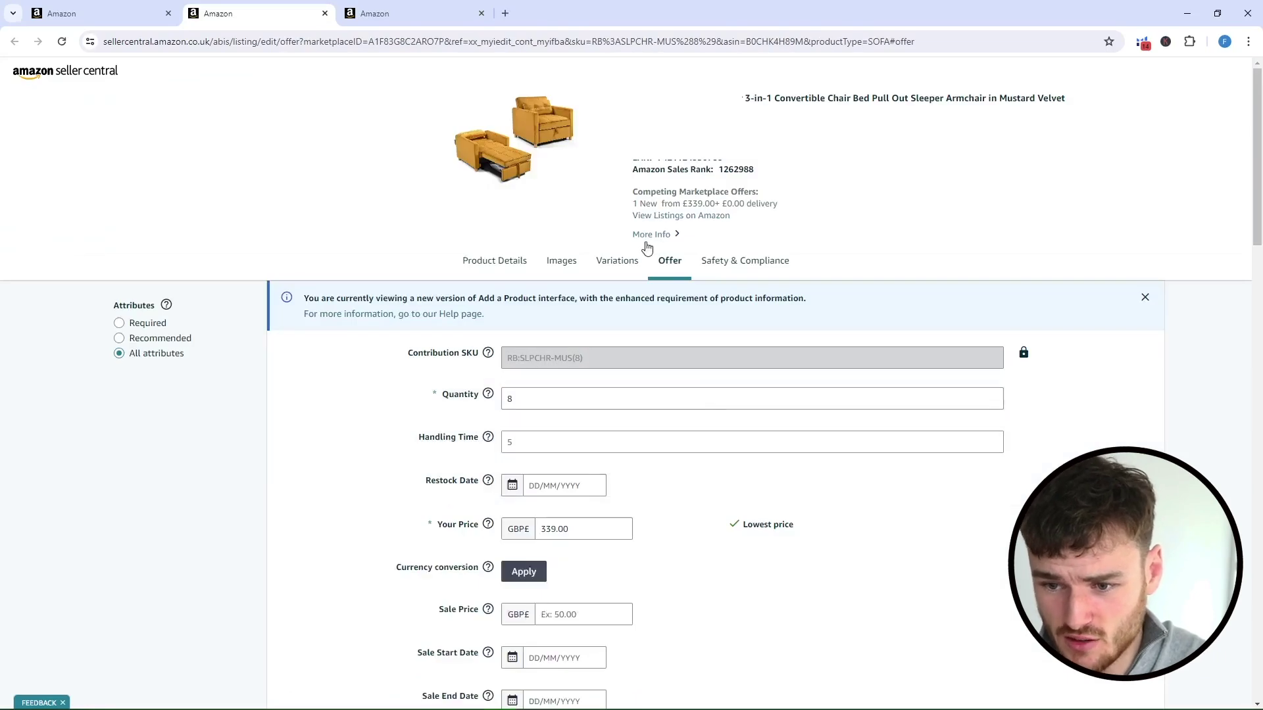
click(617, 270)
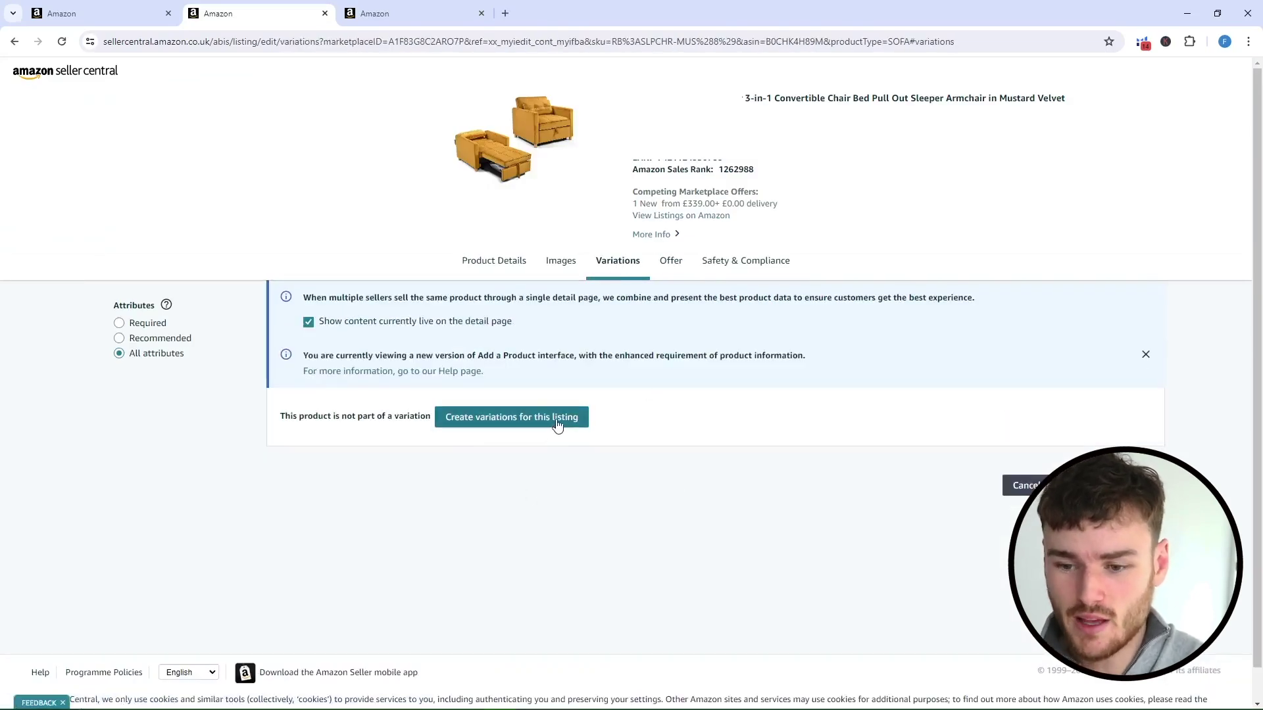
drag(282, 413, 431, 416)
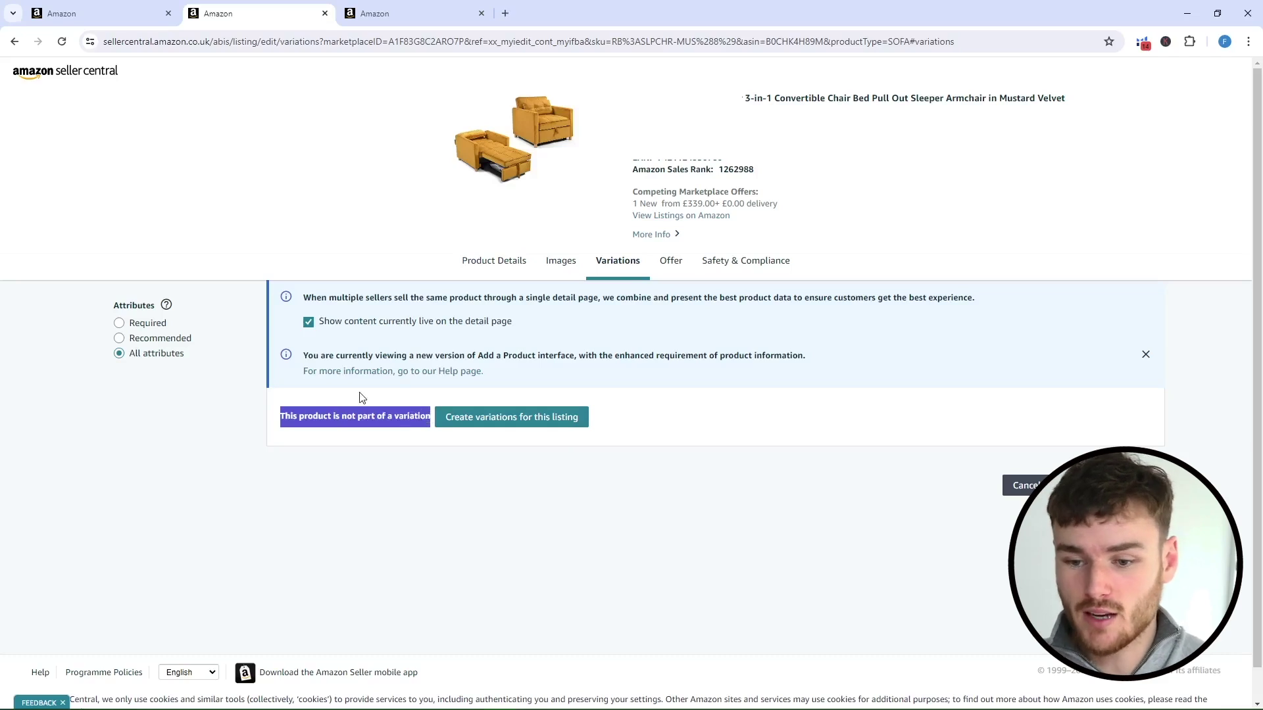
click(639, 424)
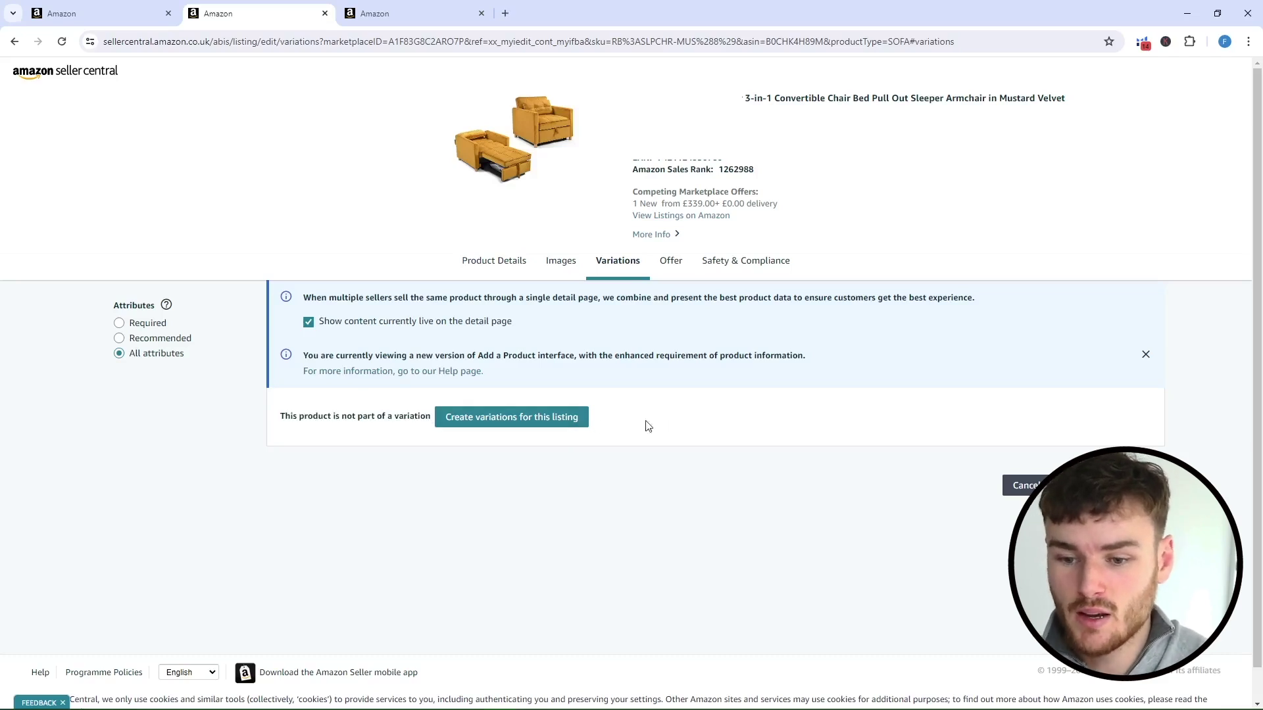
- Create variations for this listing with Colour as the variation type
click(502, 424)
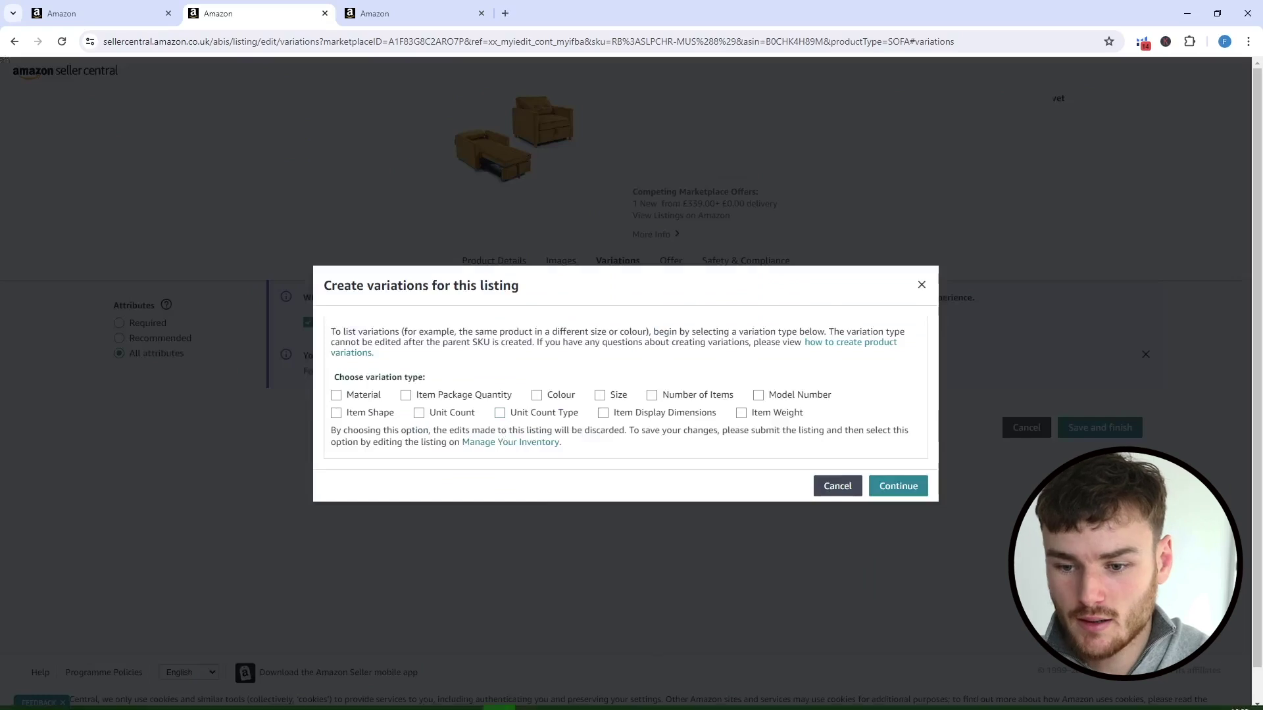
click(537, 397)
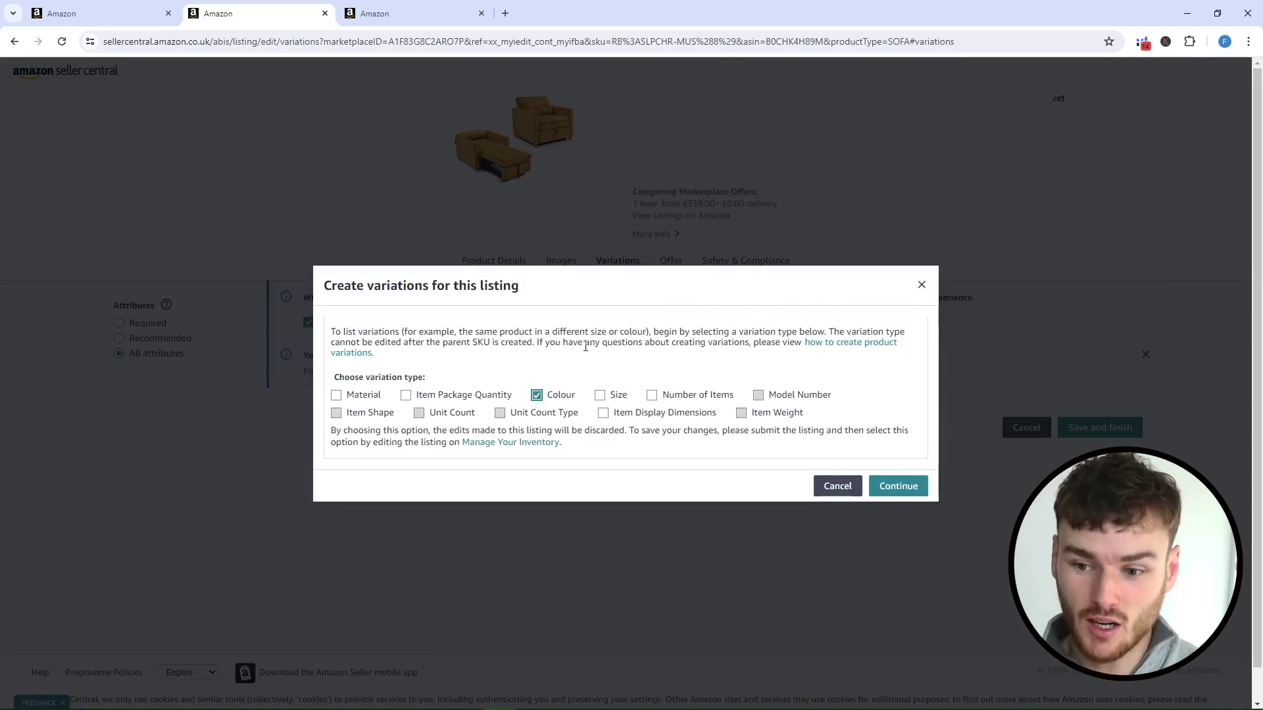
click(908, 490)
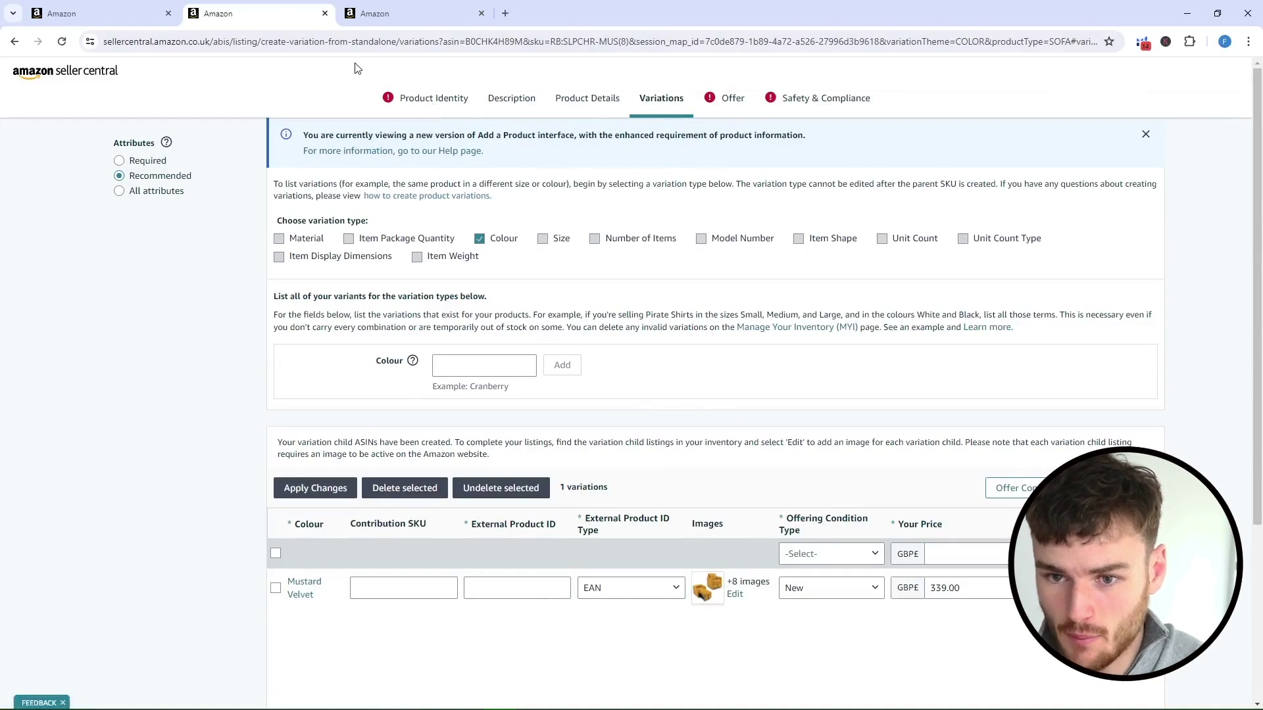
- Copy the Mustard Velvet sleeper chair's title from the inventory list into the Item Name of the new variation's product identity
click(450, 104)
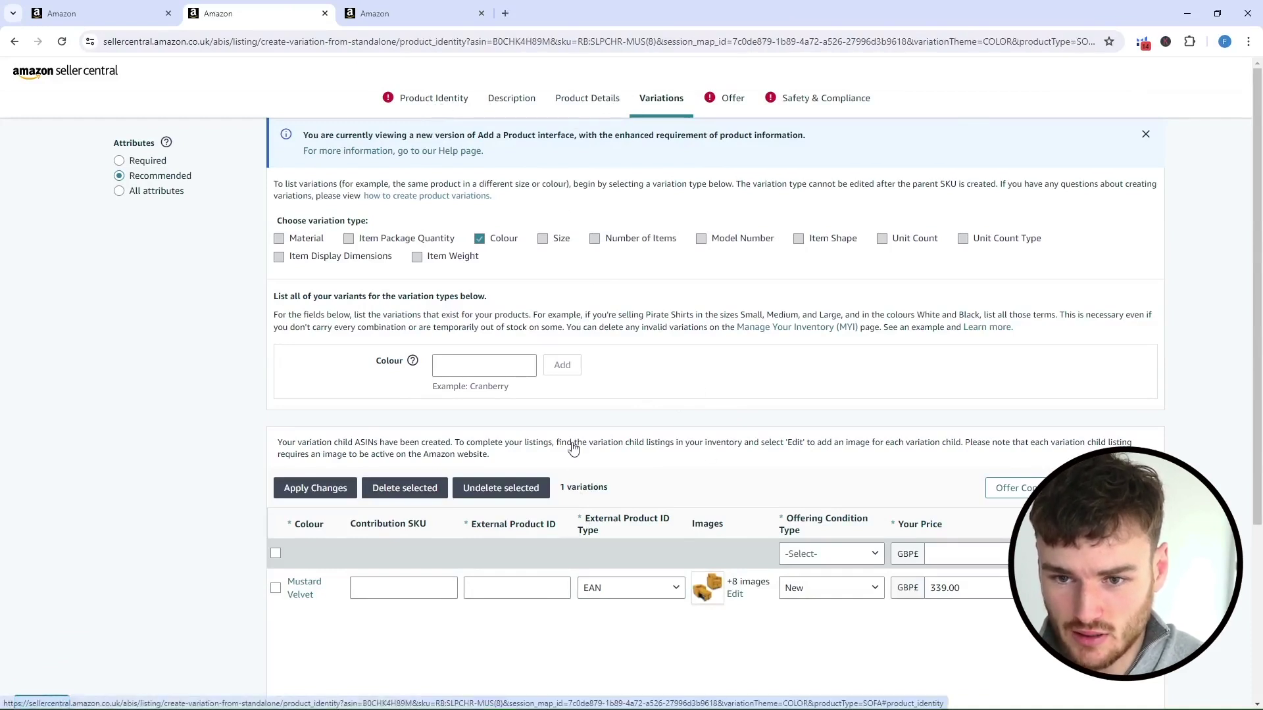
click(431, 96)
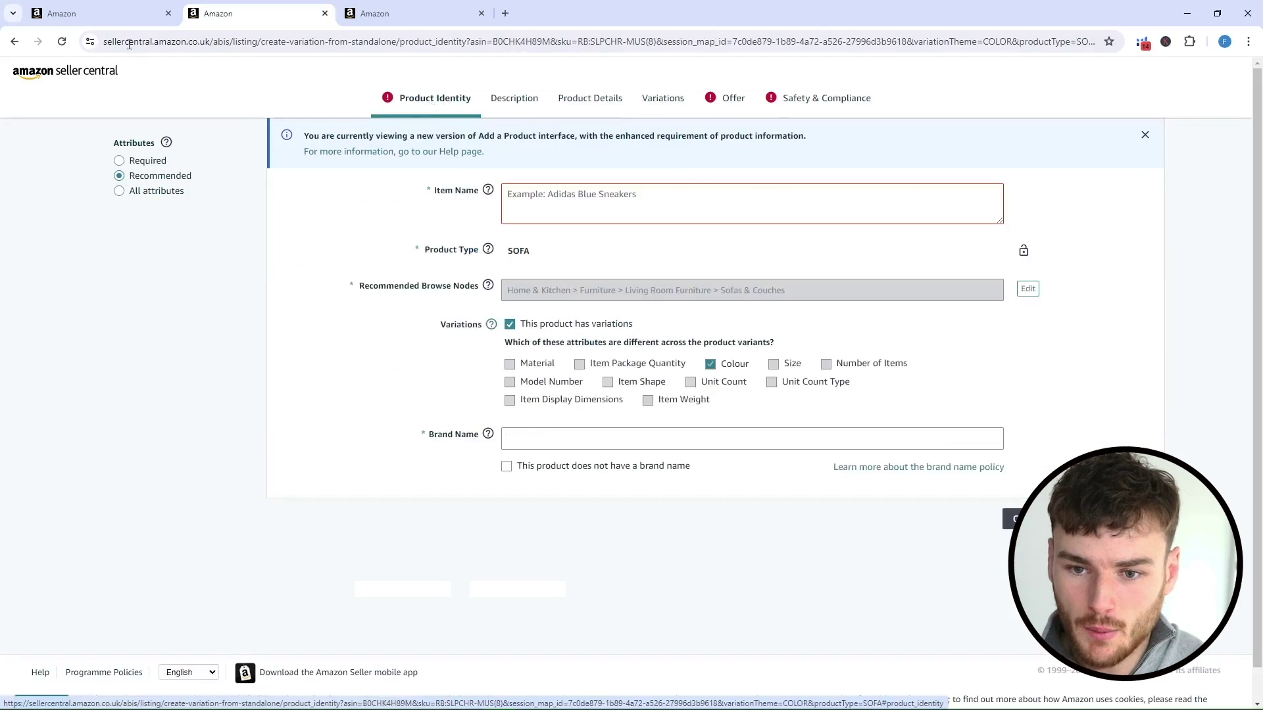
click(63, 14)
drag(451, 238, 338, 227)
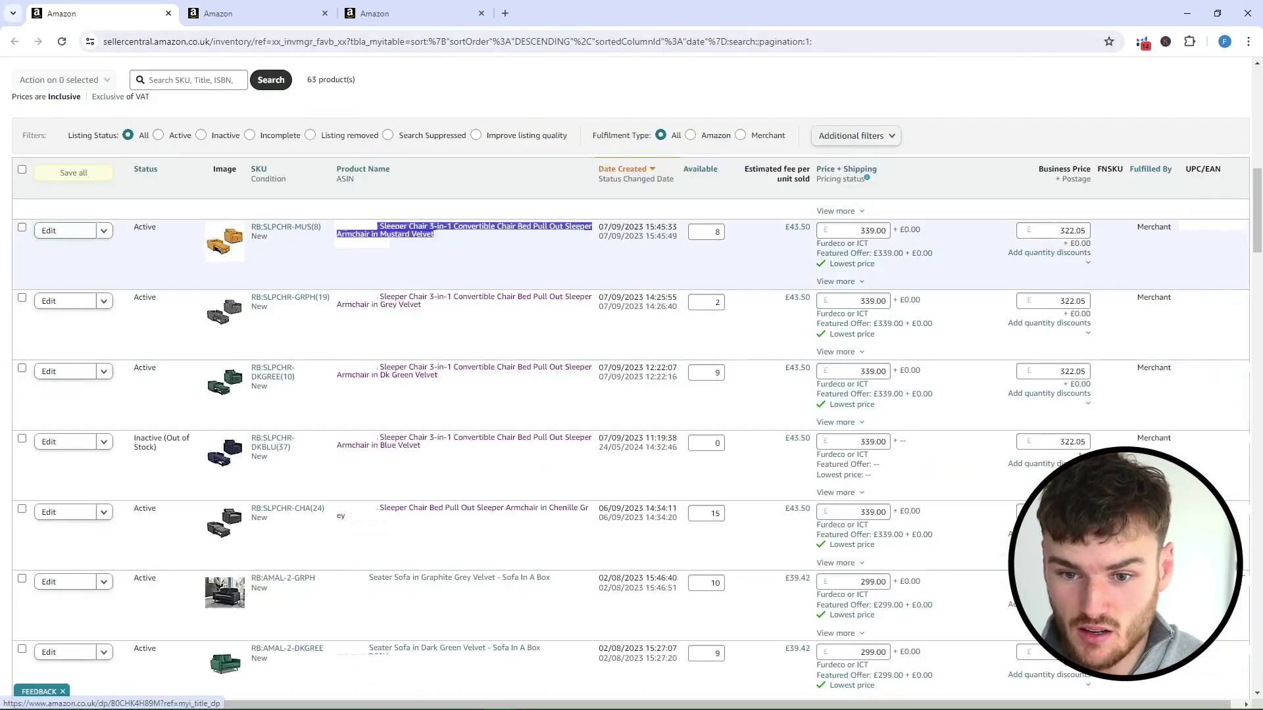
click(434, 266)
drag(445, 241, 348, 234)
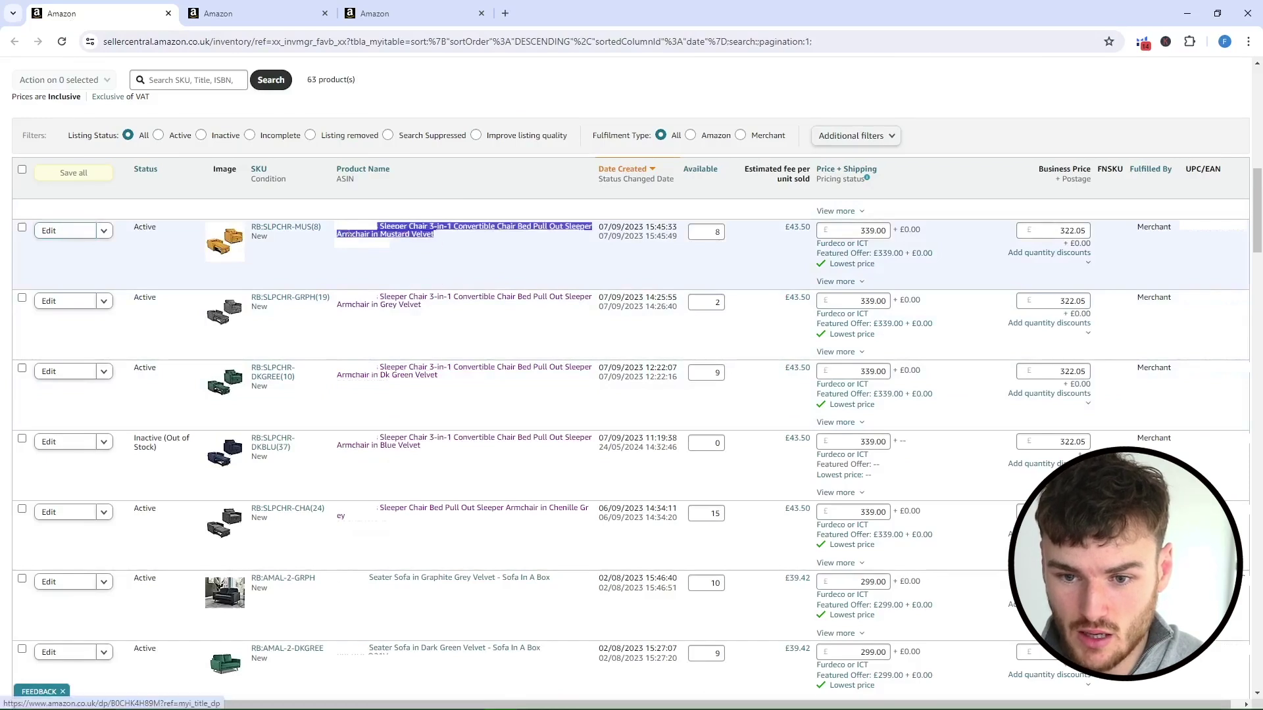
right_click(358, 233)
click(395, 375)
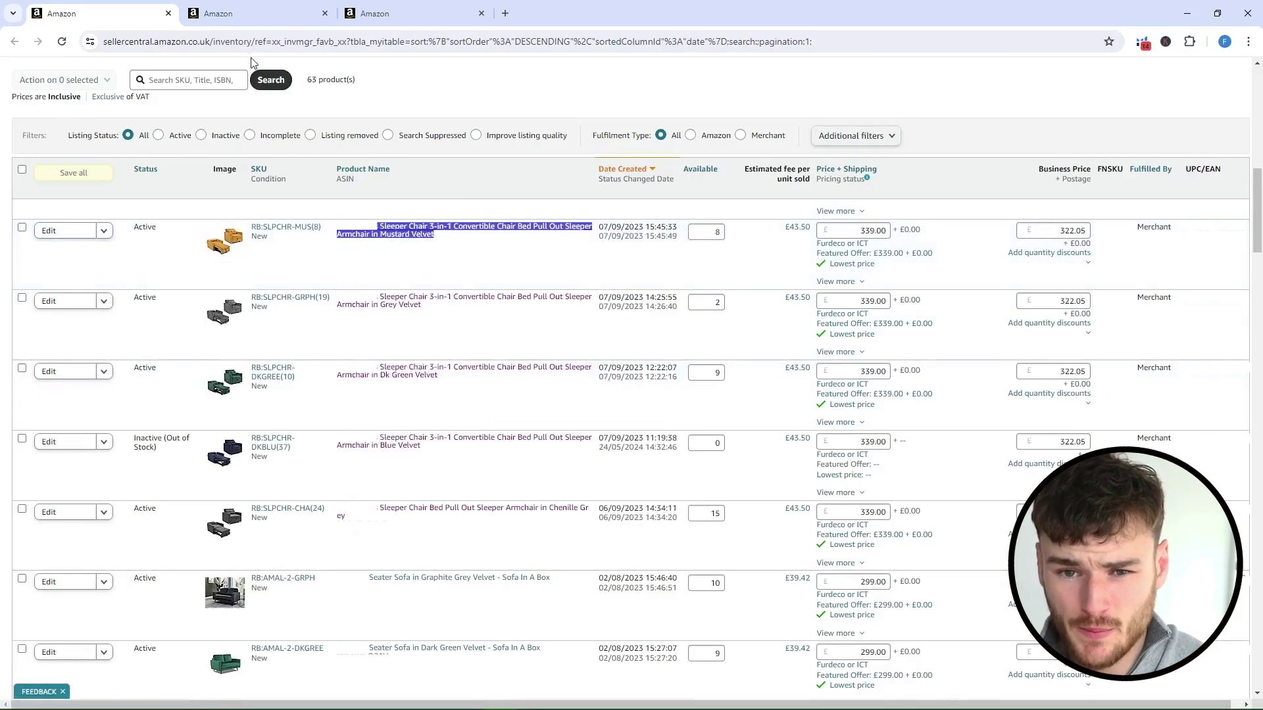
click(248, 25)
right_click(548, 191)
click(592, 333)
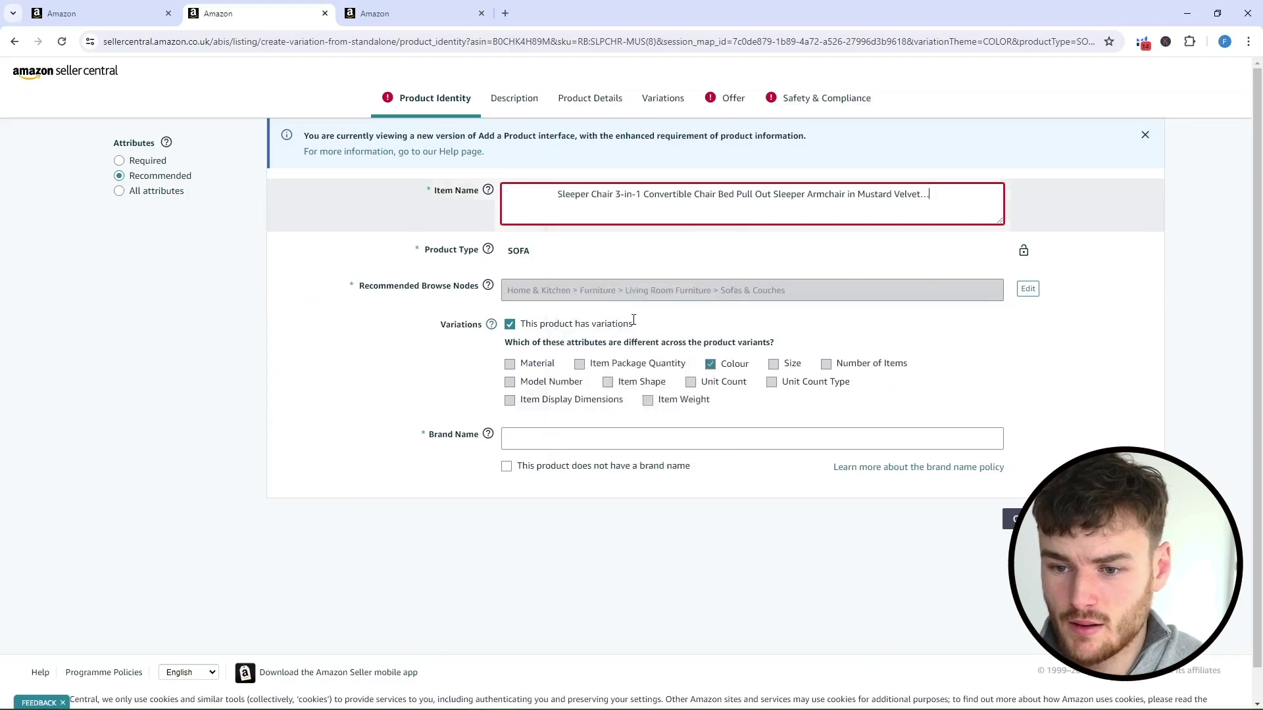
- Remove "in Mustard Velvet..." from the Item Name so it ends with "Pull Out Sleeper Armchair"
drag(926, 219, 852, 205)
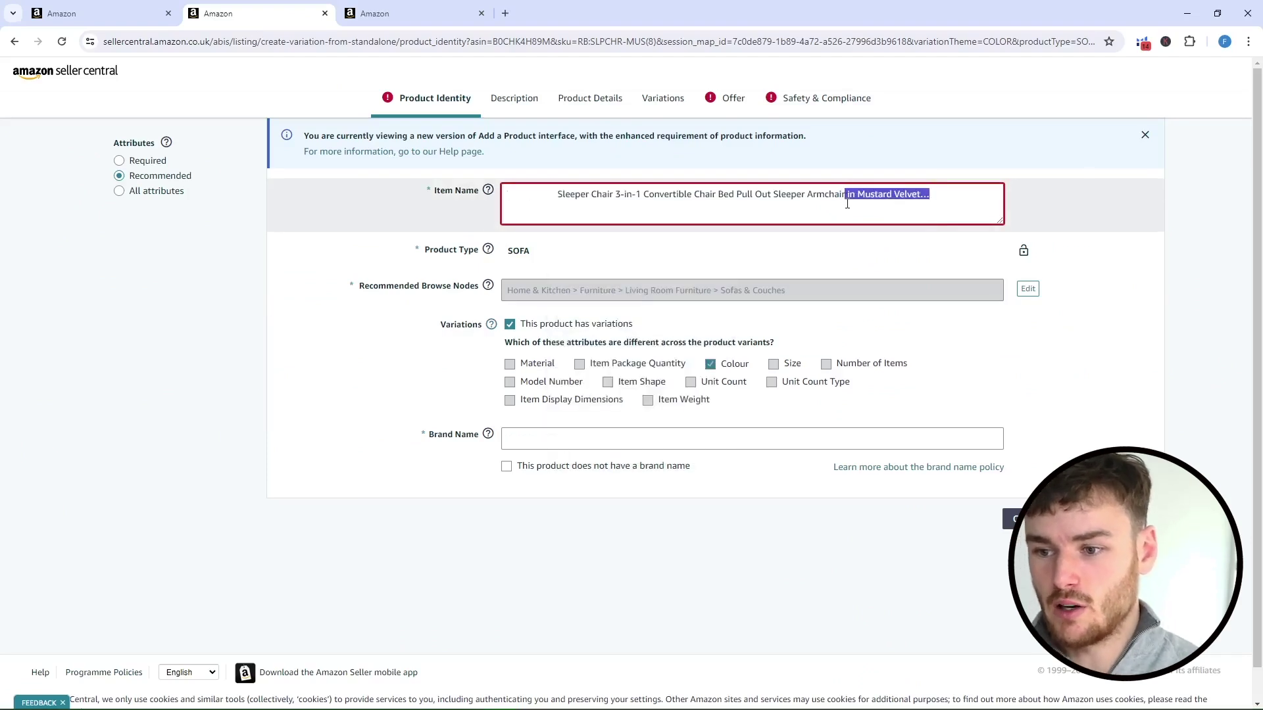
key(BackSpace)
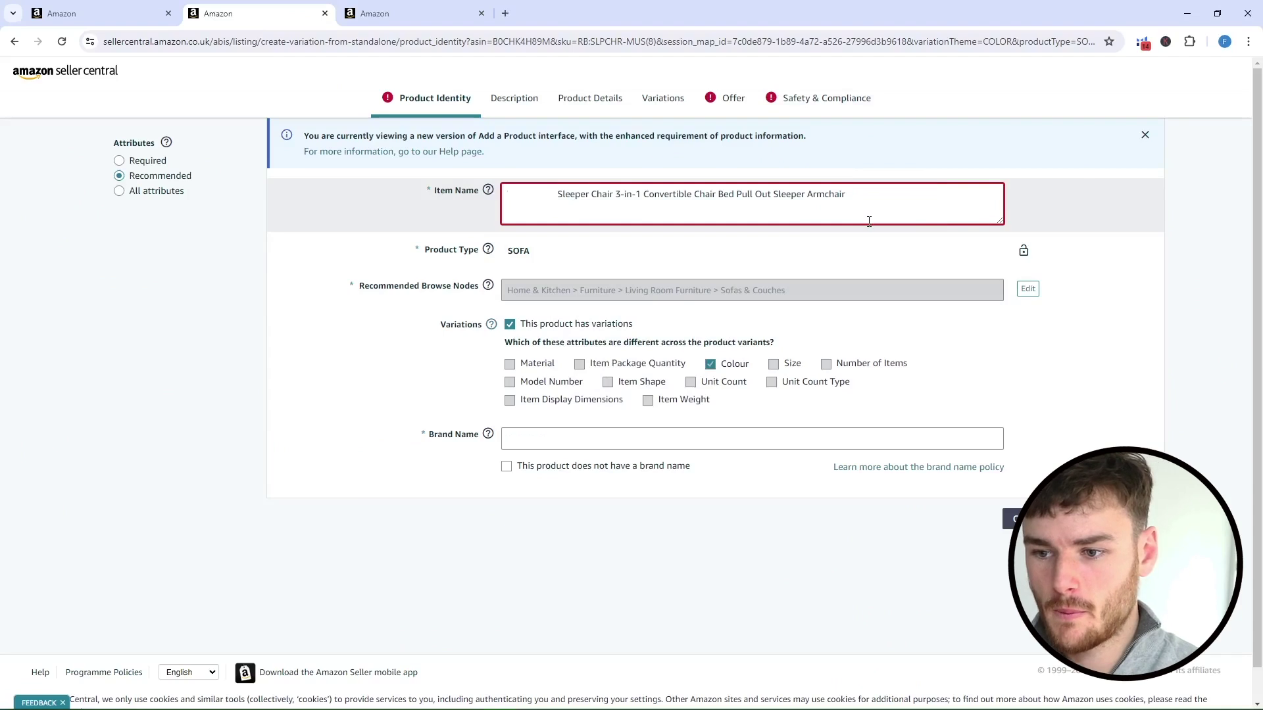
drag(862, 198, 576, 192)
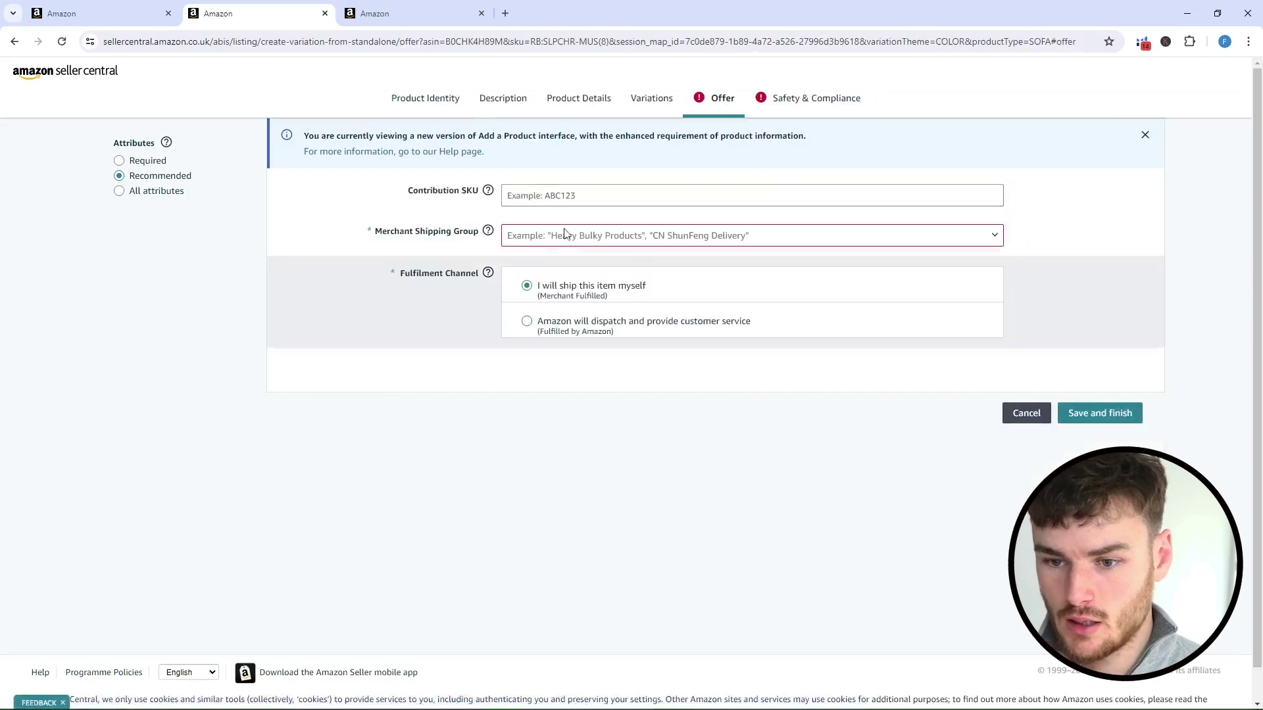
- Set the offer's merchant shipping group to Furdeco or ICT and the dangerous goods regulations to Not Applicable
click(534, 237)
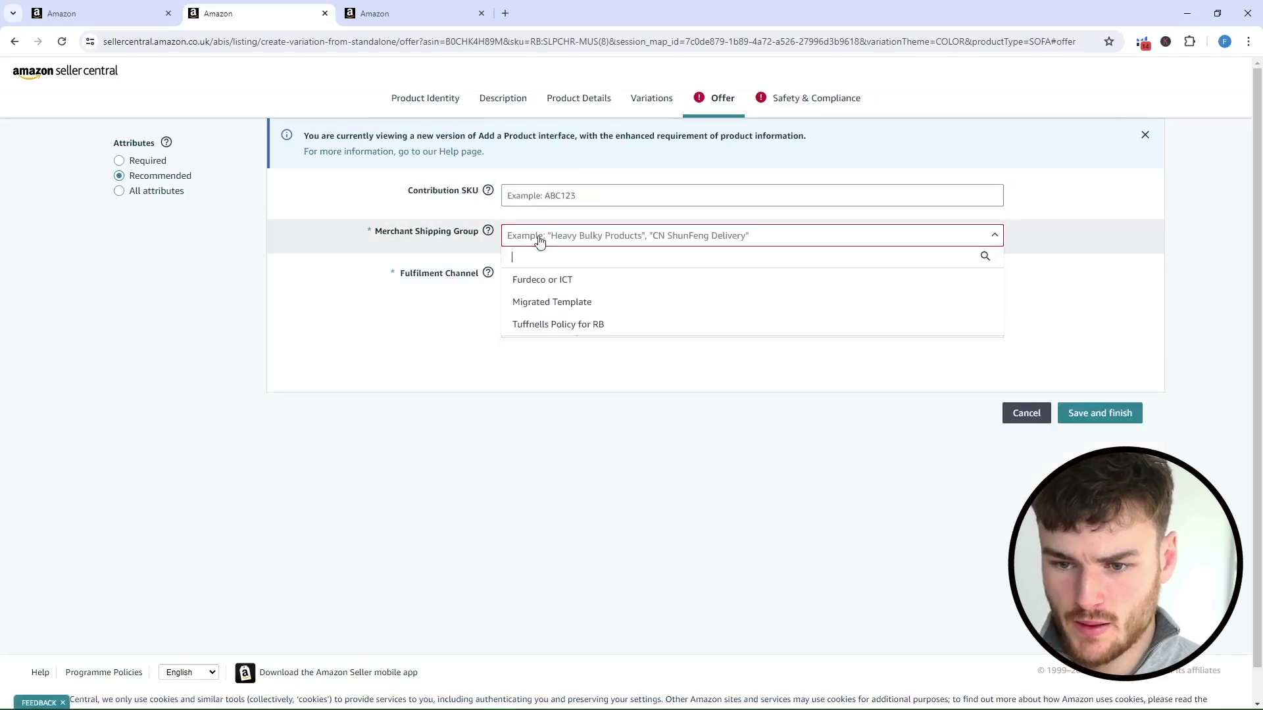
click(572, 281)
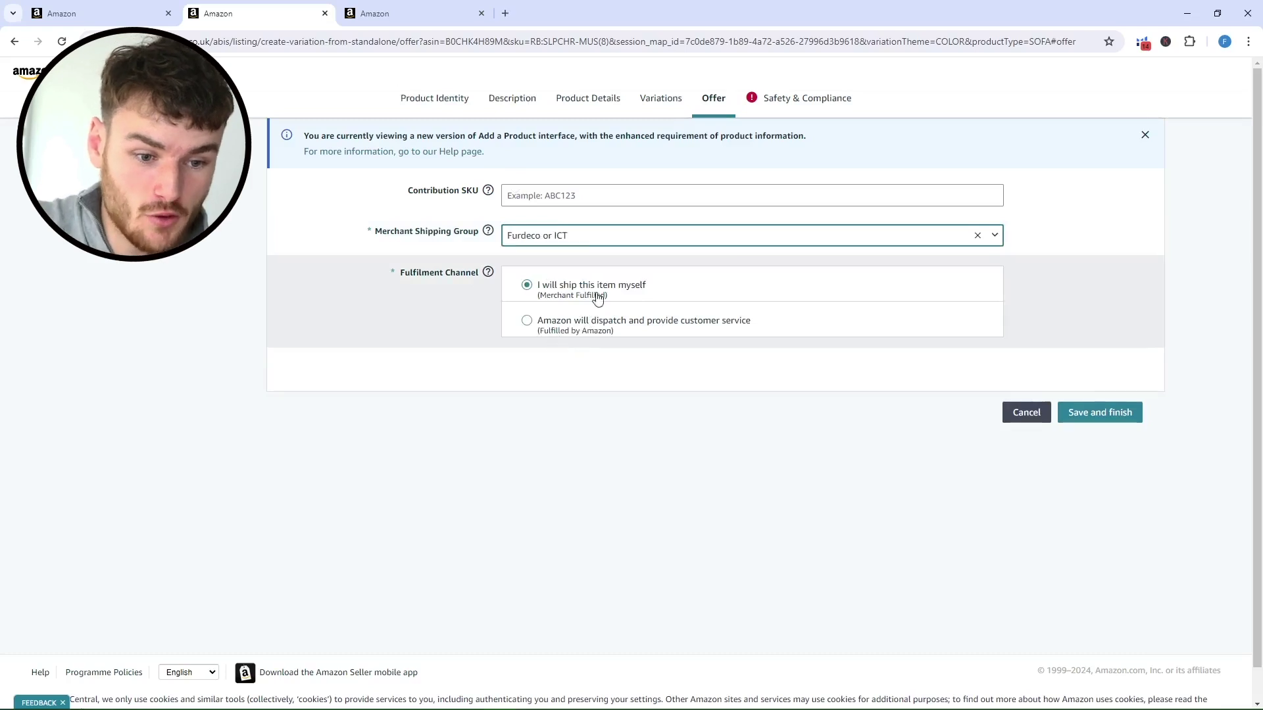
click(798, 102)
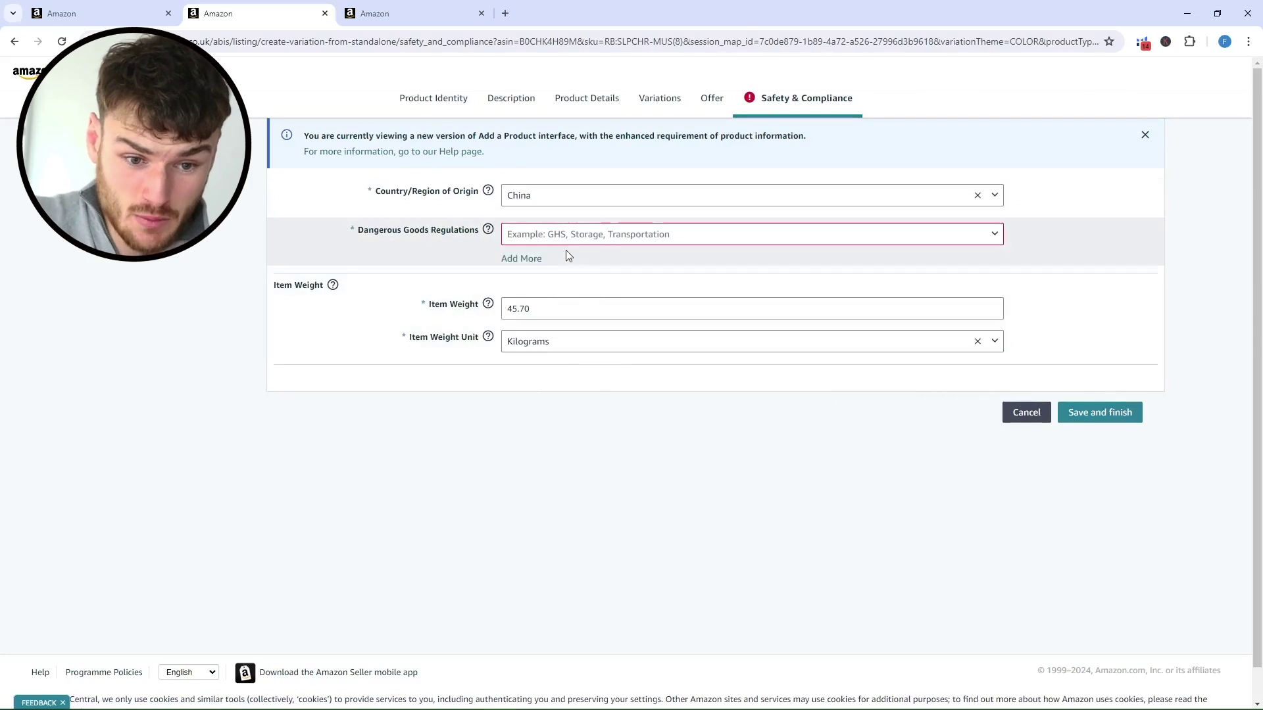
click(557, 235)
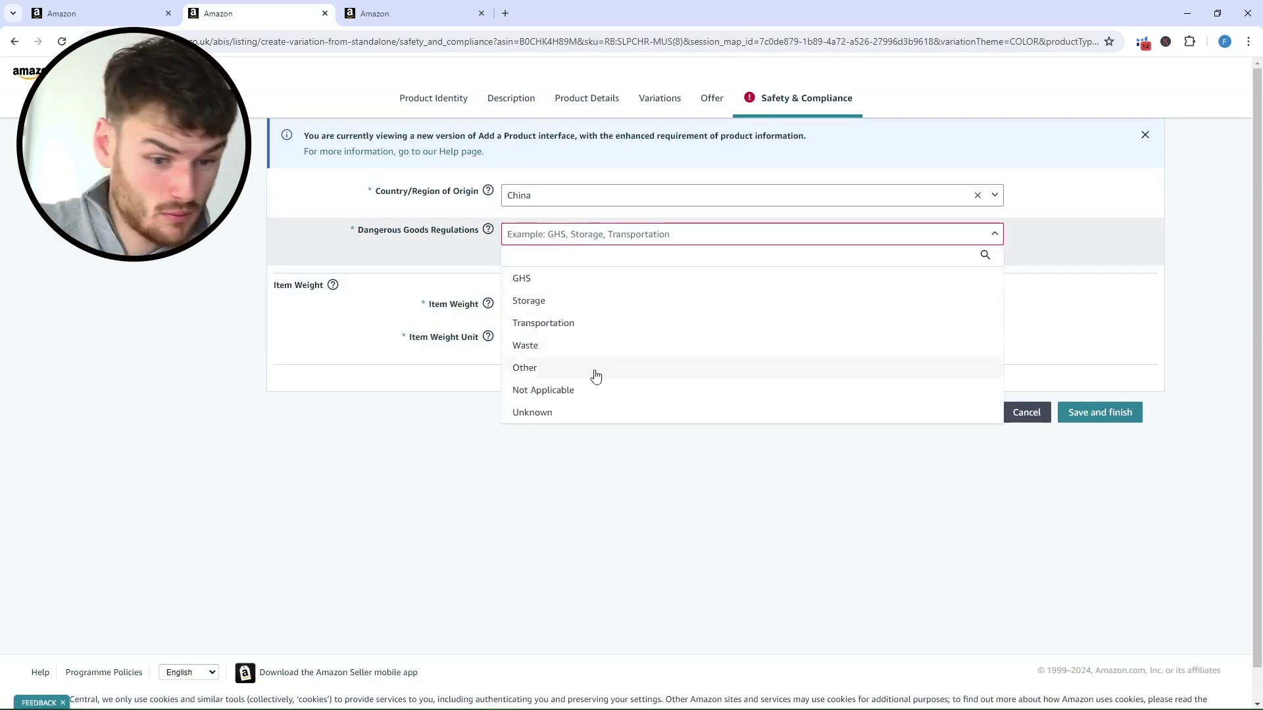
click(599, 395)
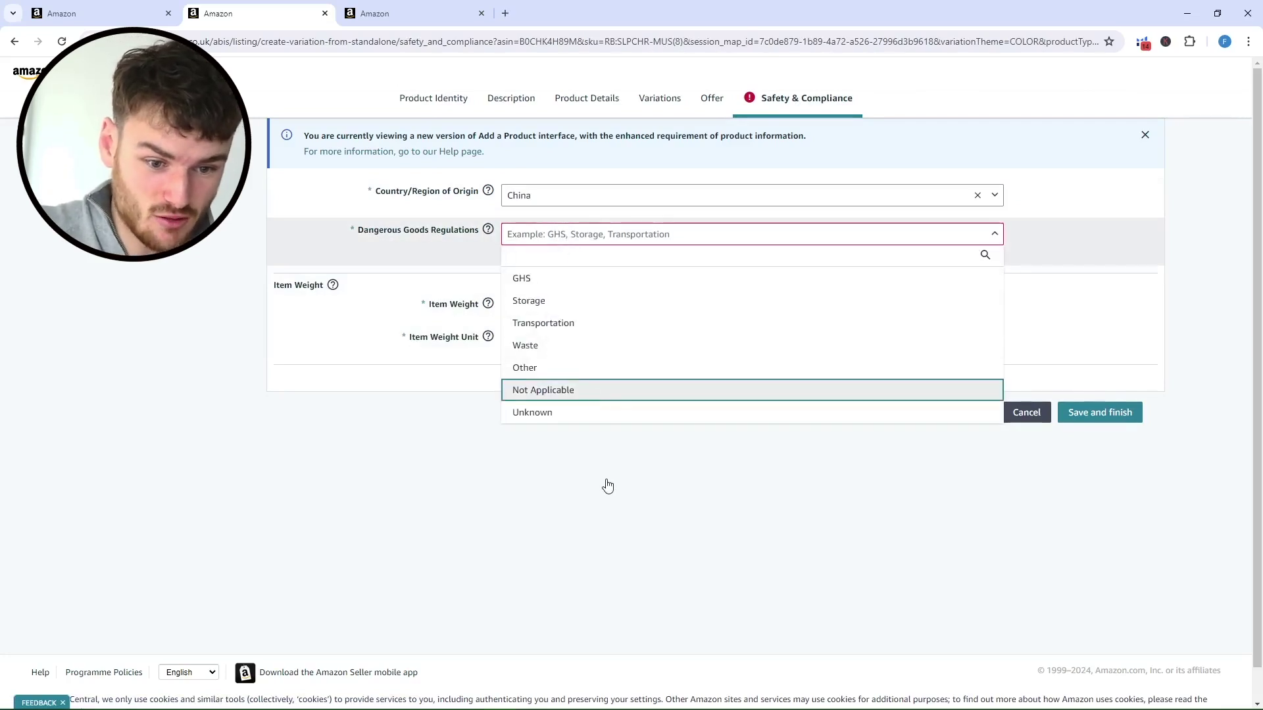
- Add Grey Velvet as a colour variant in the variations section
click(666, 102)
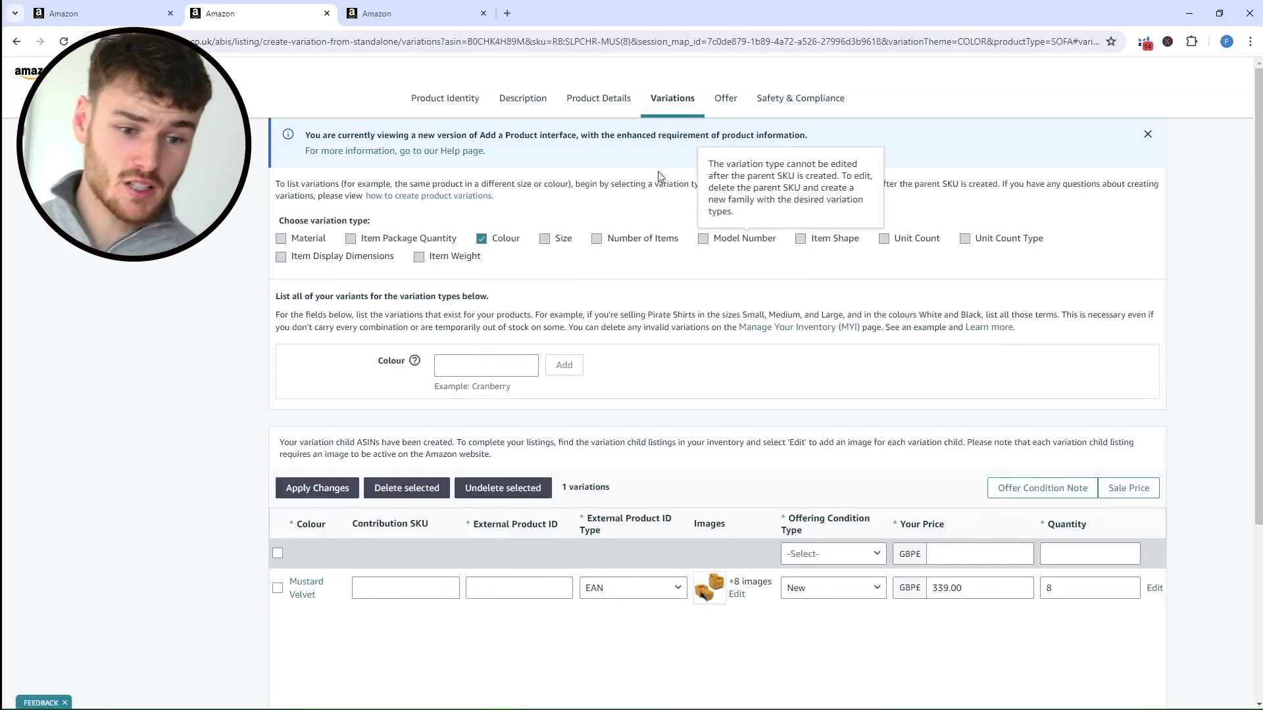
scroll(632, 311, down, 2)
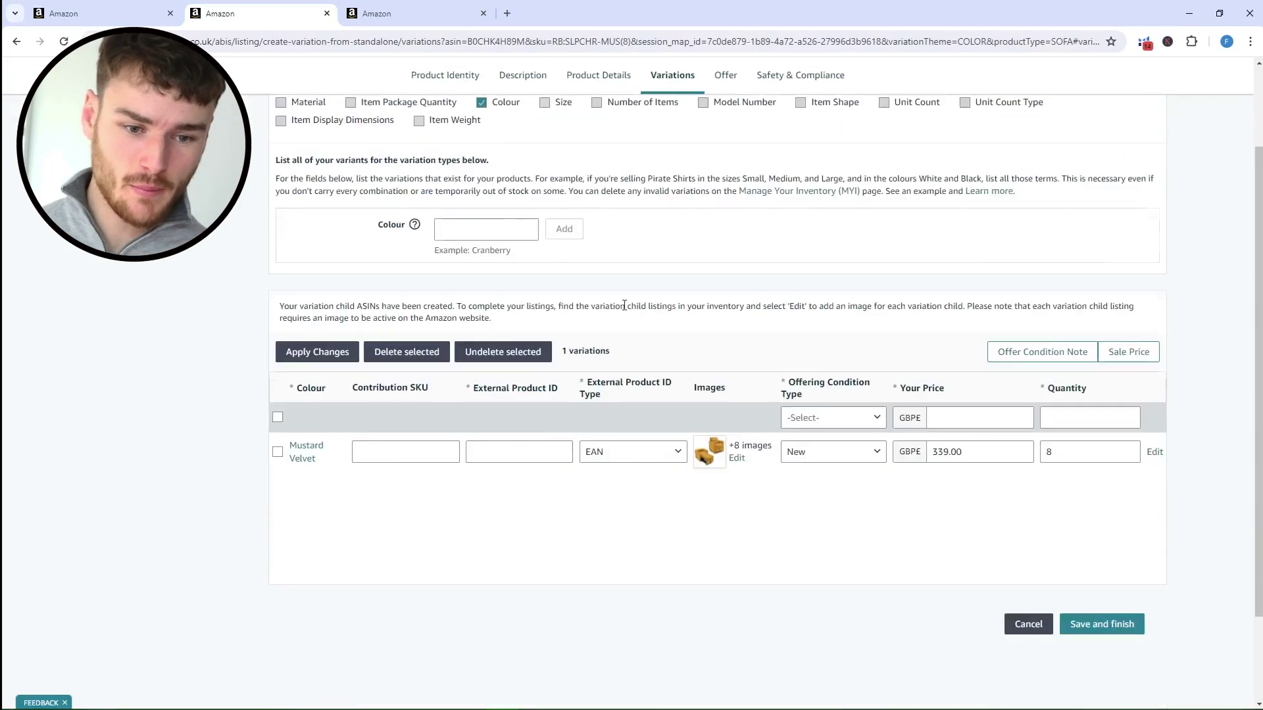
click(486, 219)
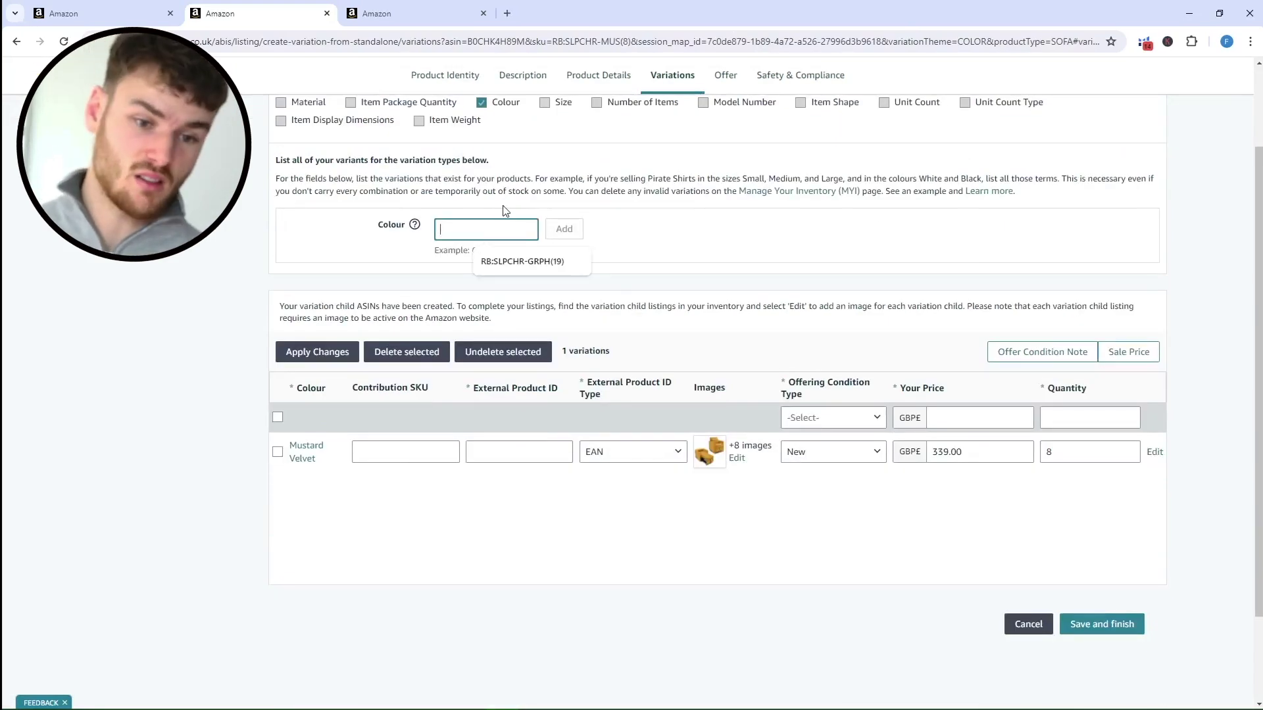
text(G)
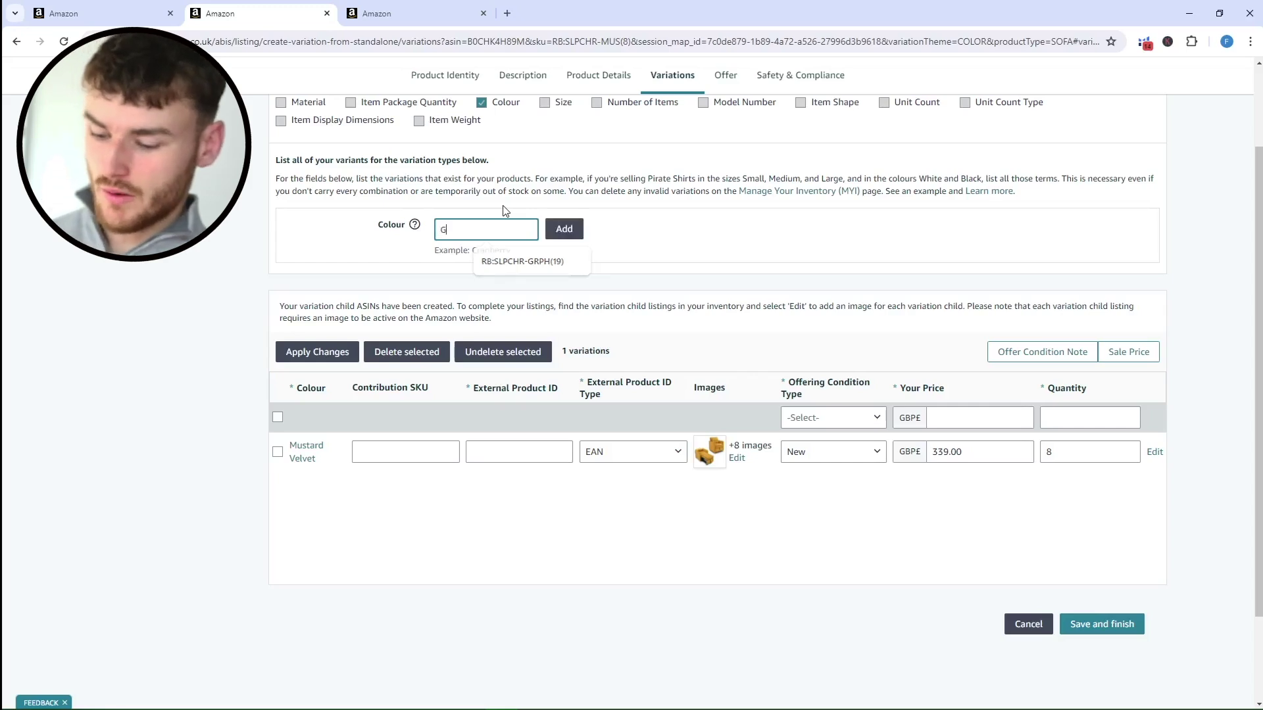
key(BackSpace)
text(Grey V)
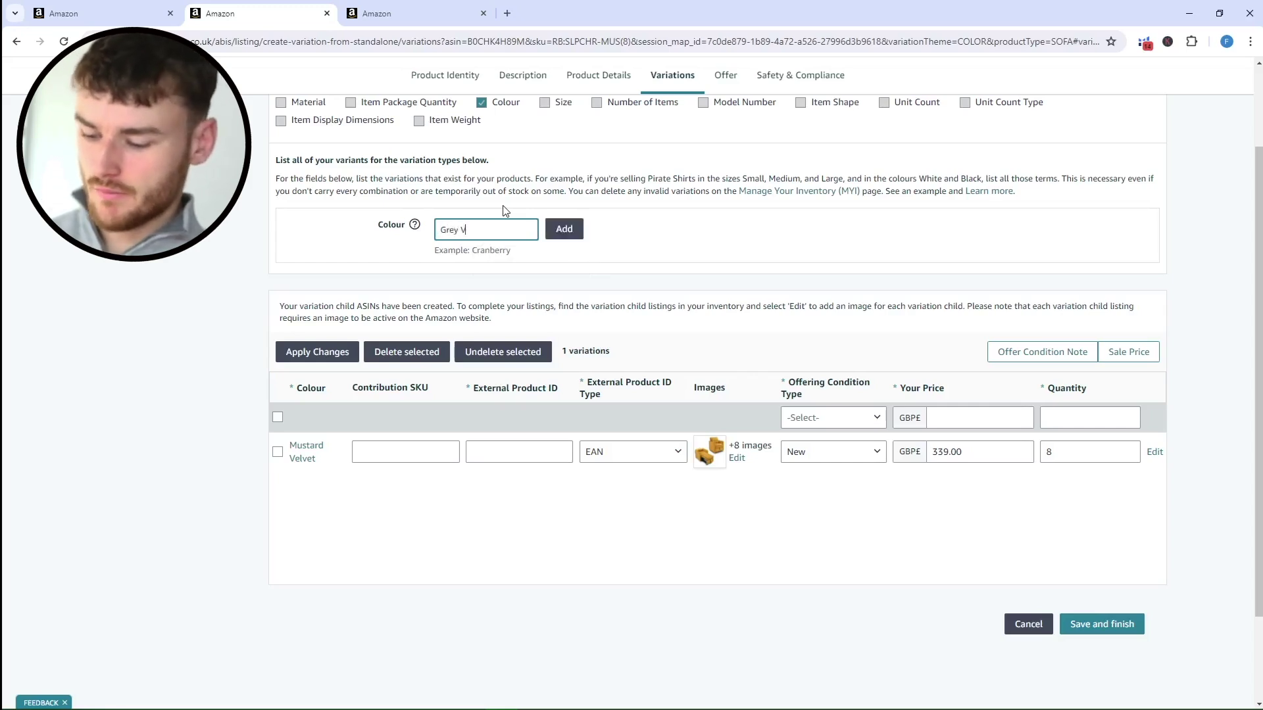
text(elvet)
key(Return)
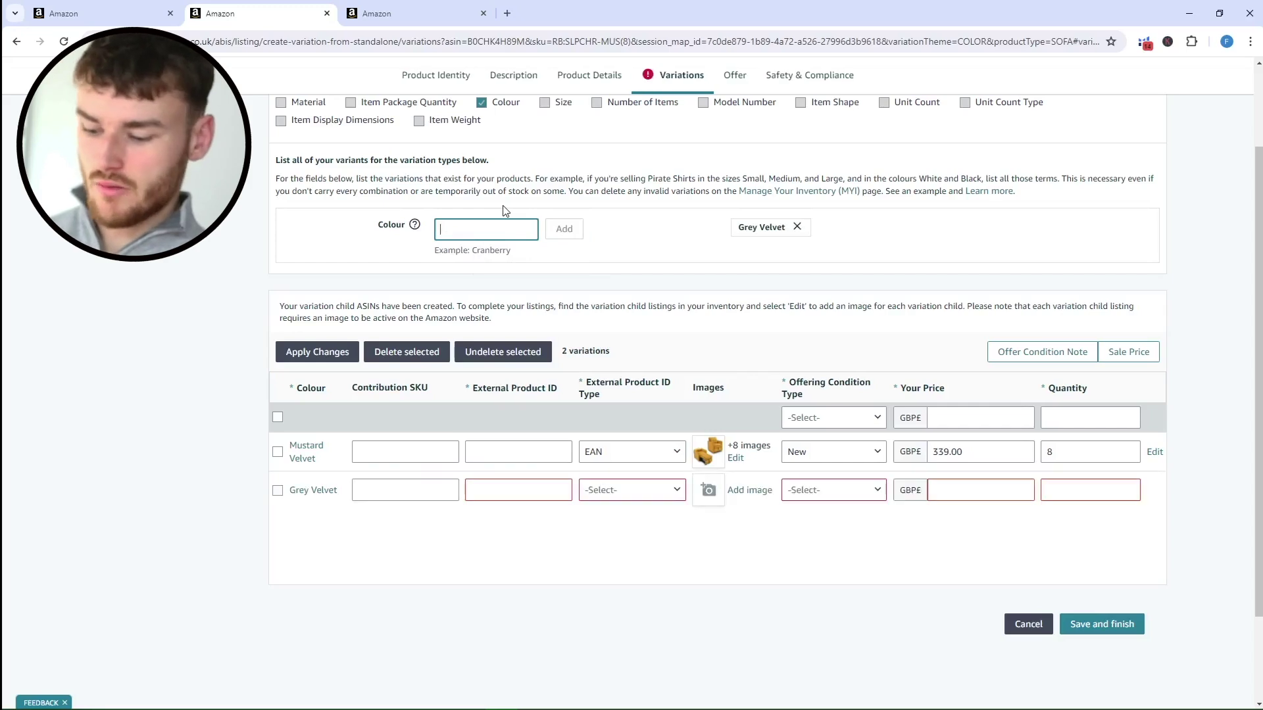
- Add Green Velvet and Blue Velvet to the list of colour variants
text(Gree)
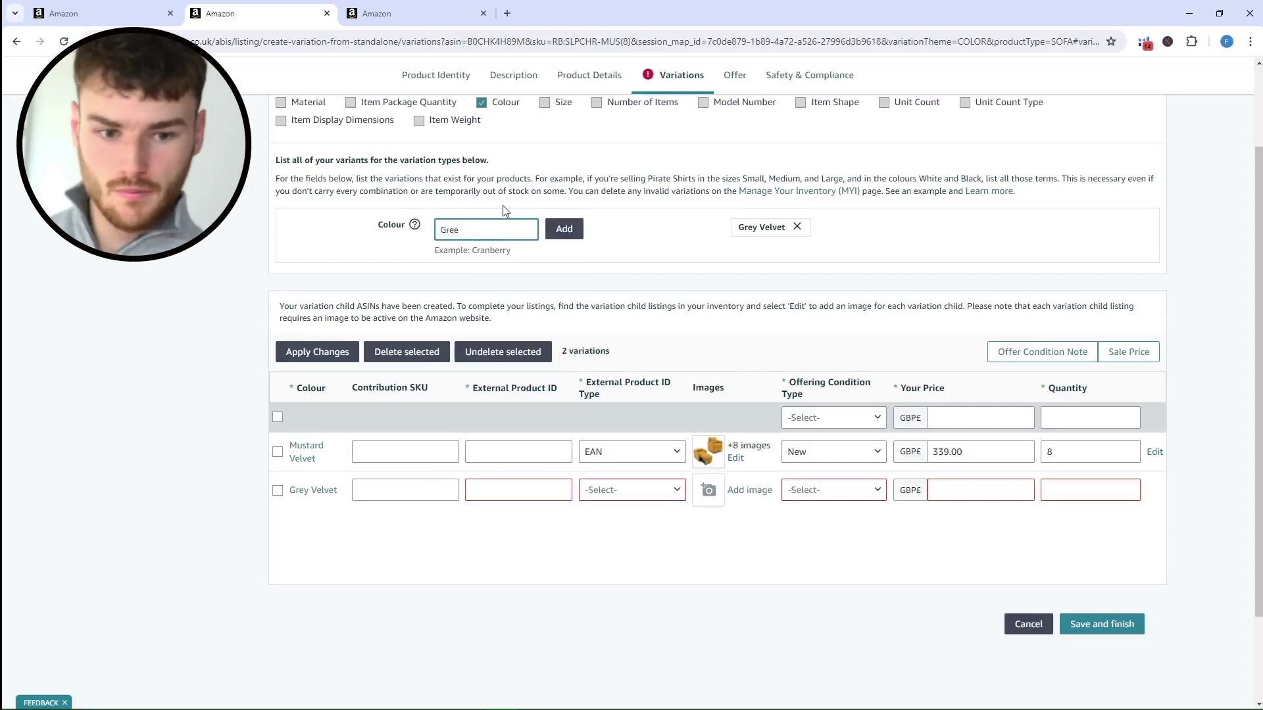
text(n Velvet)
key(Return)
text(Blue)
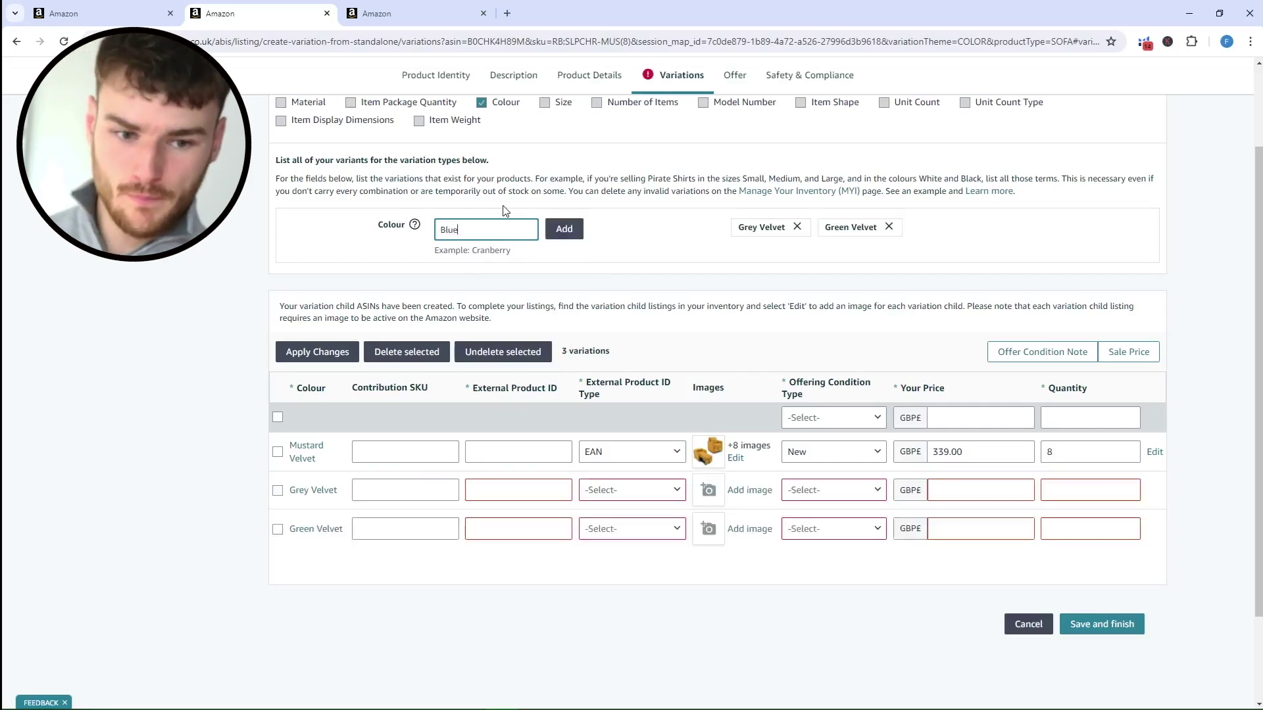
text( V)
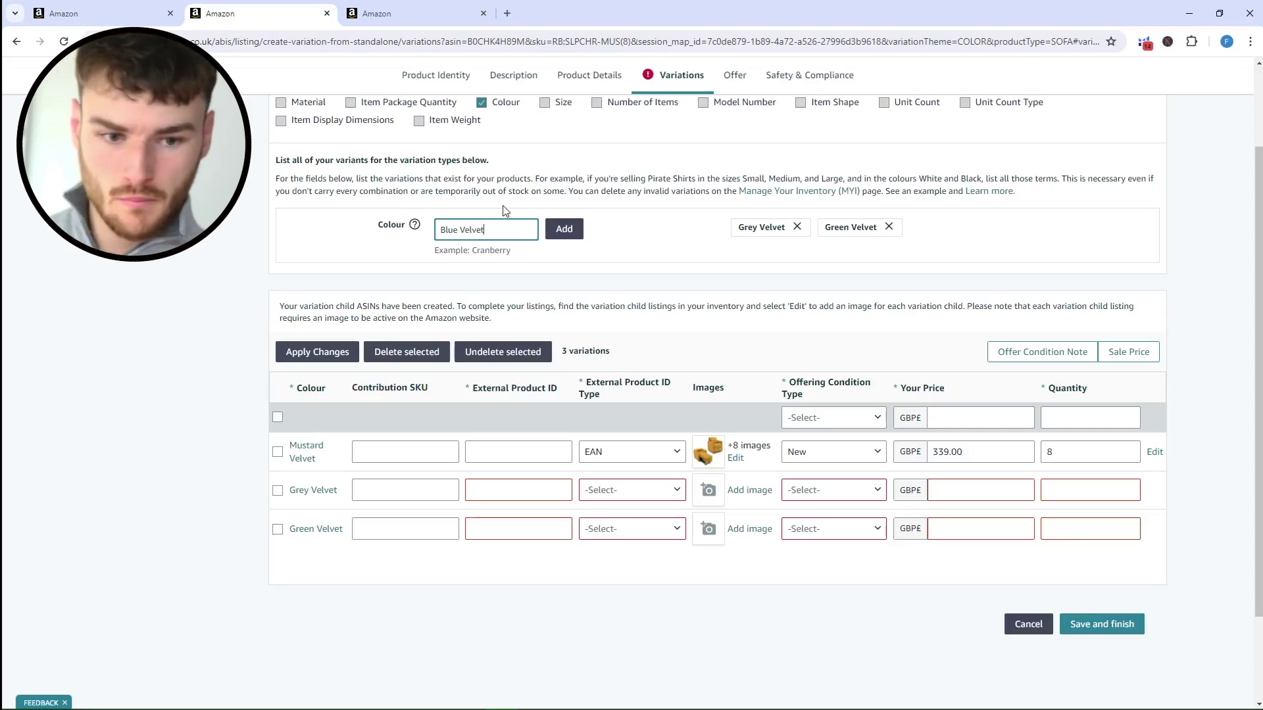
text(elvet)
key(Return)
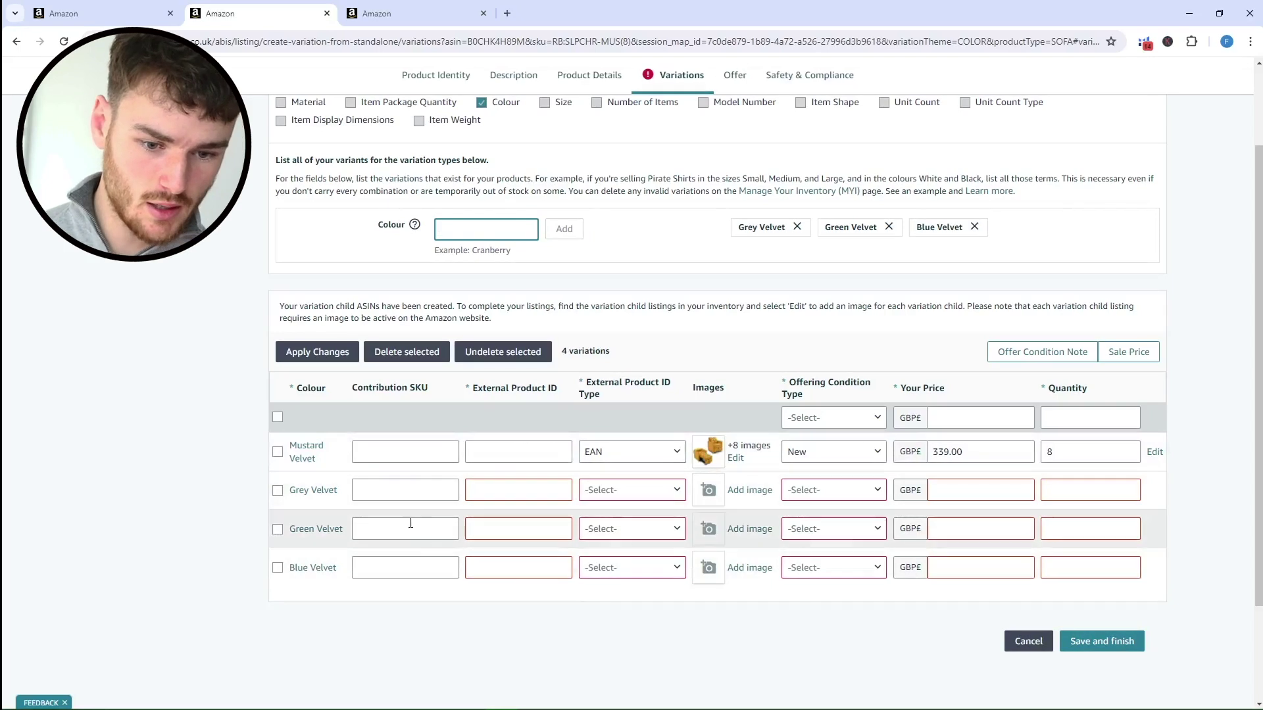
- Review the SKU and external product ID columns and the ID type options for the Grey Velvet variation
drag(410, 389, 437, 391)
click(437, 391)
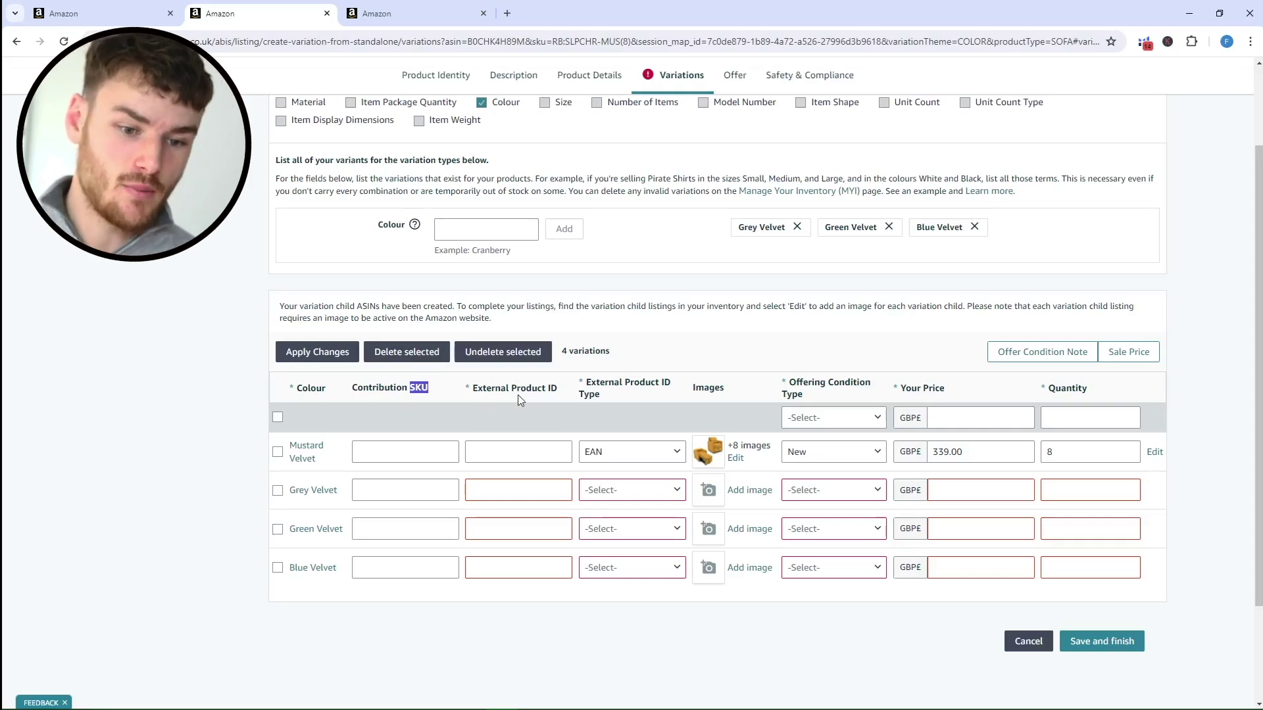
click(559, 396)
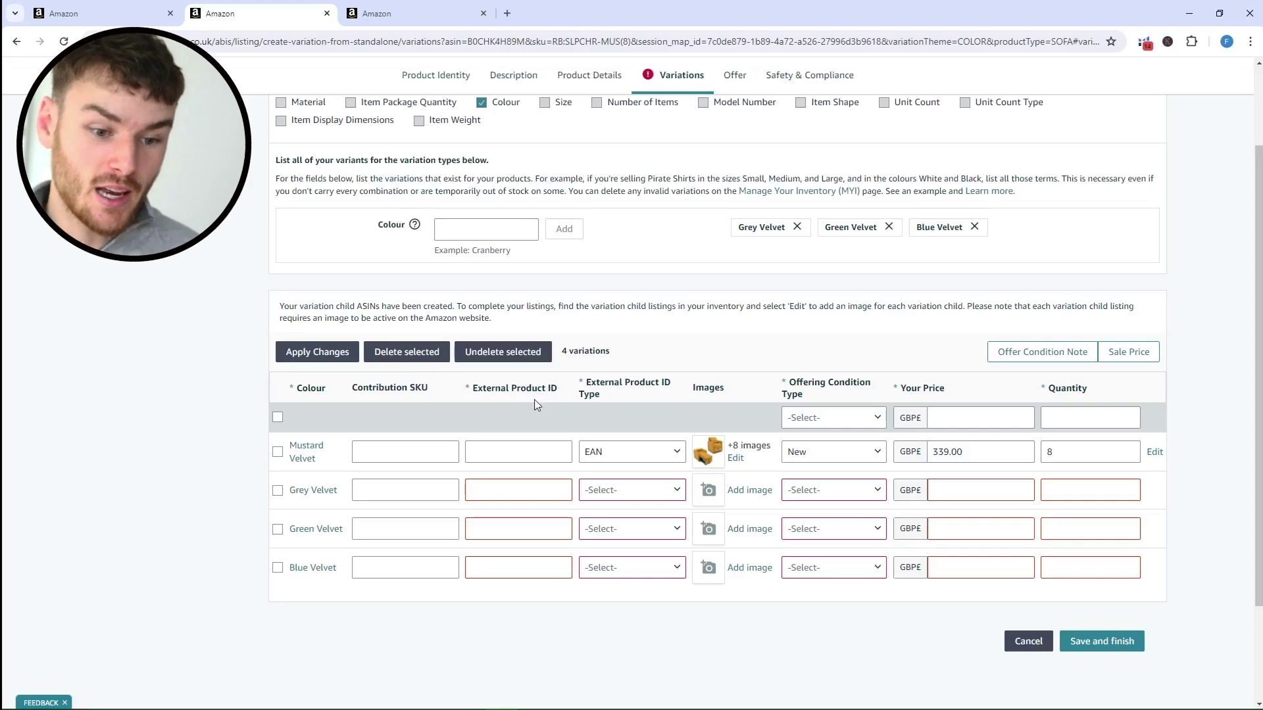
click(651, 491)
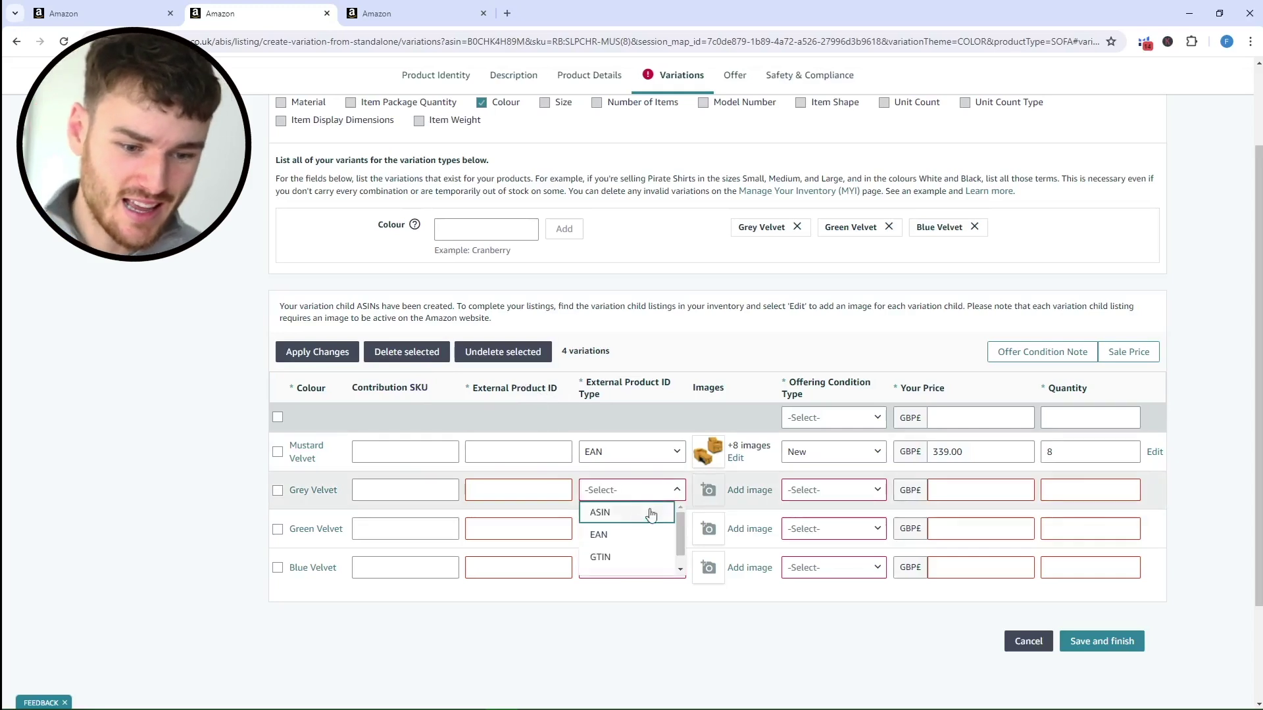
click(523, 489)
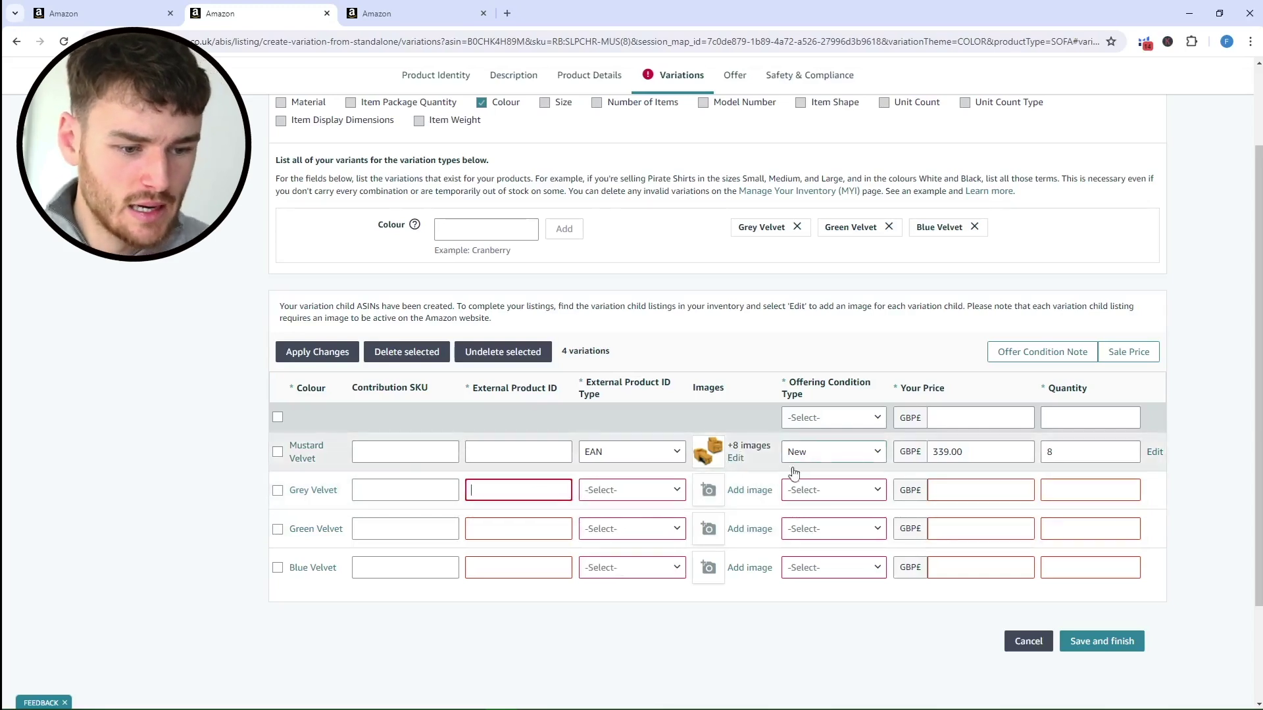
- Set the Grey Velvet variation's offering condition type to New and start on its price
click(834, 492)
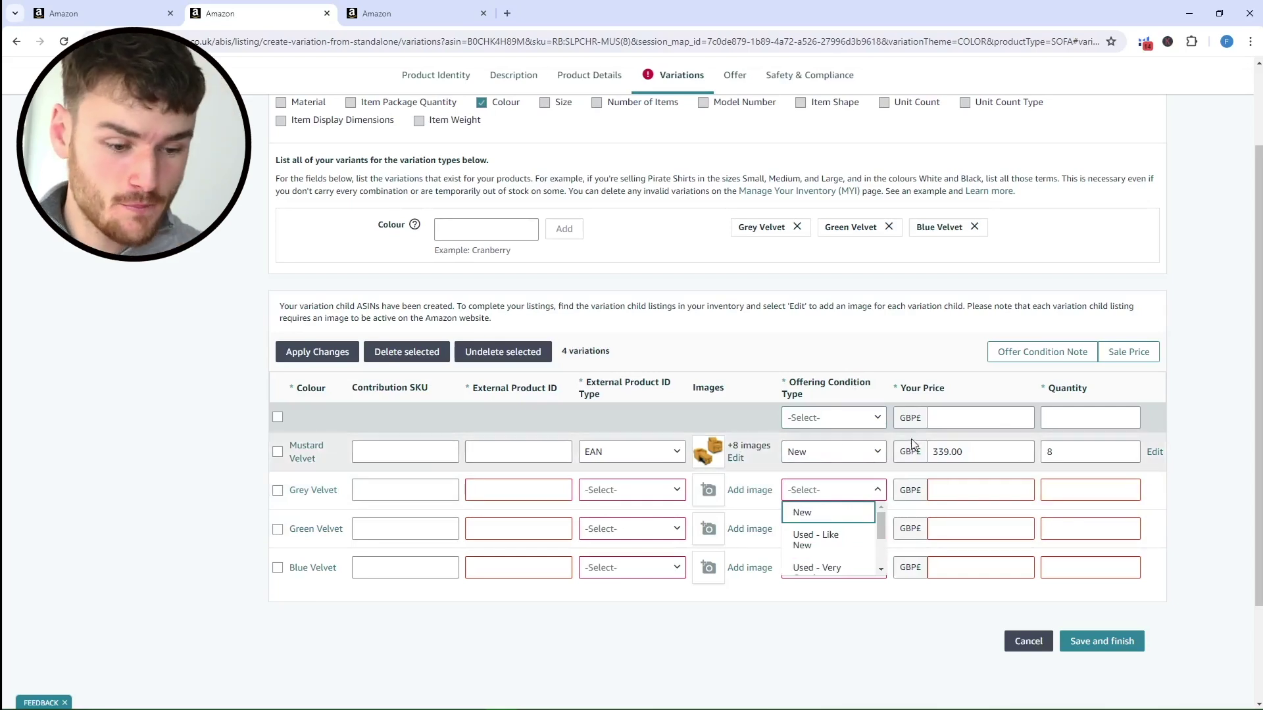
click(819, 513)
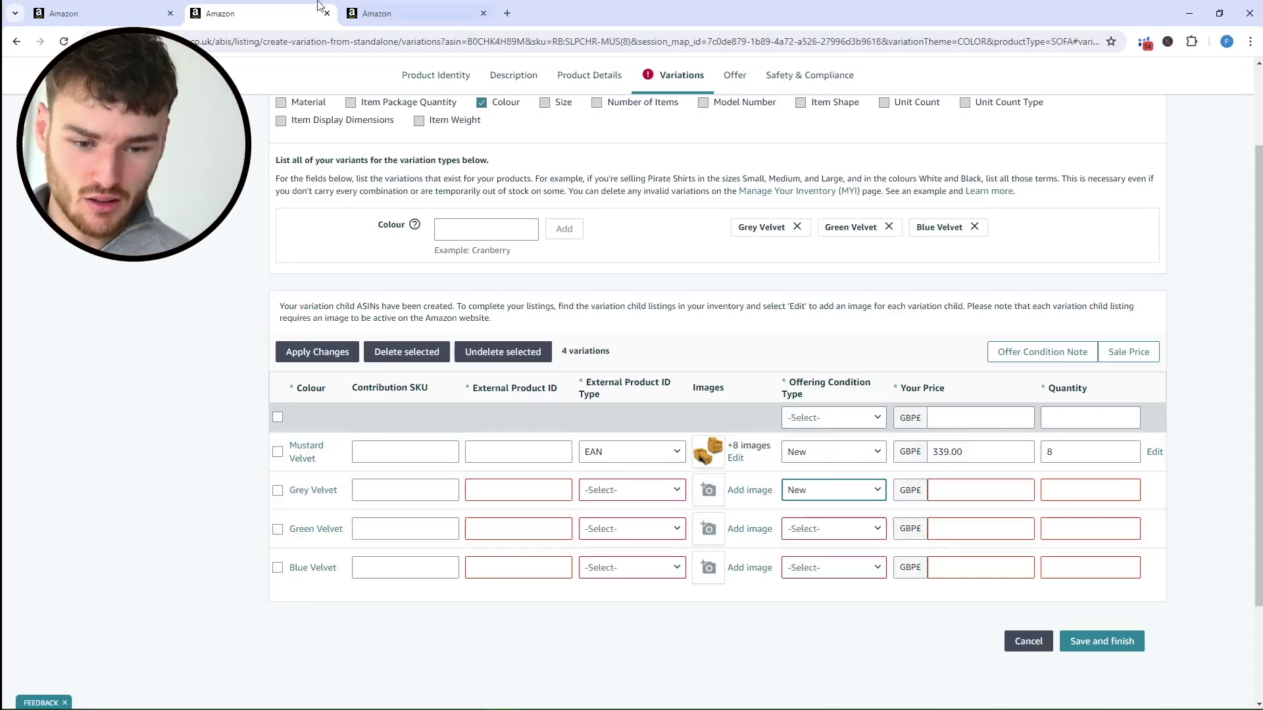
click(970, 495)
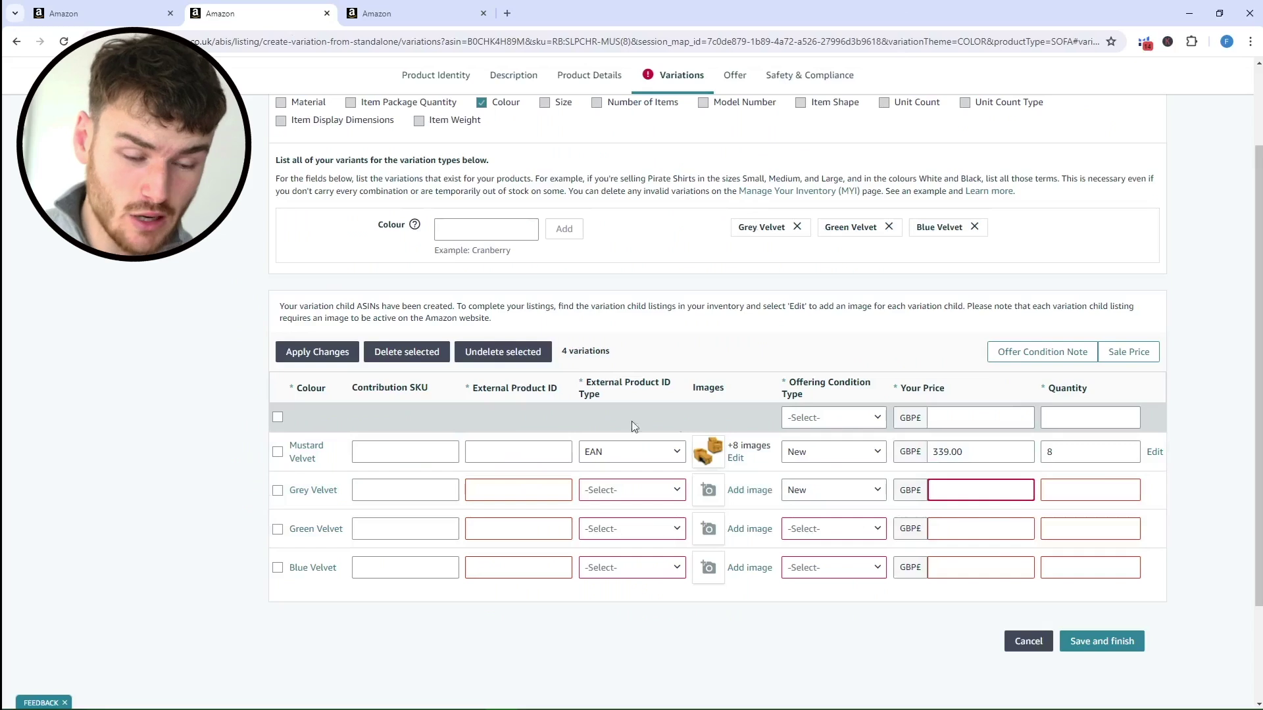
- Switch to the browser copy of the listing with all four velvet variations filled in and submit it
scroll(730, 355, up, 2)
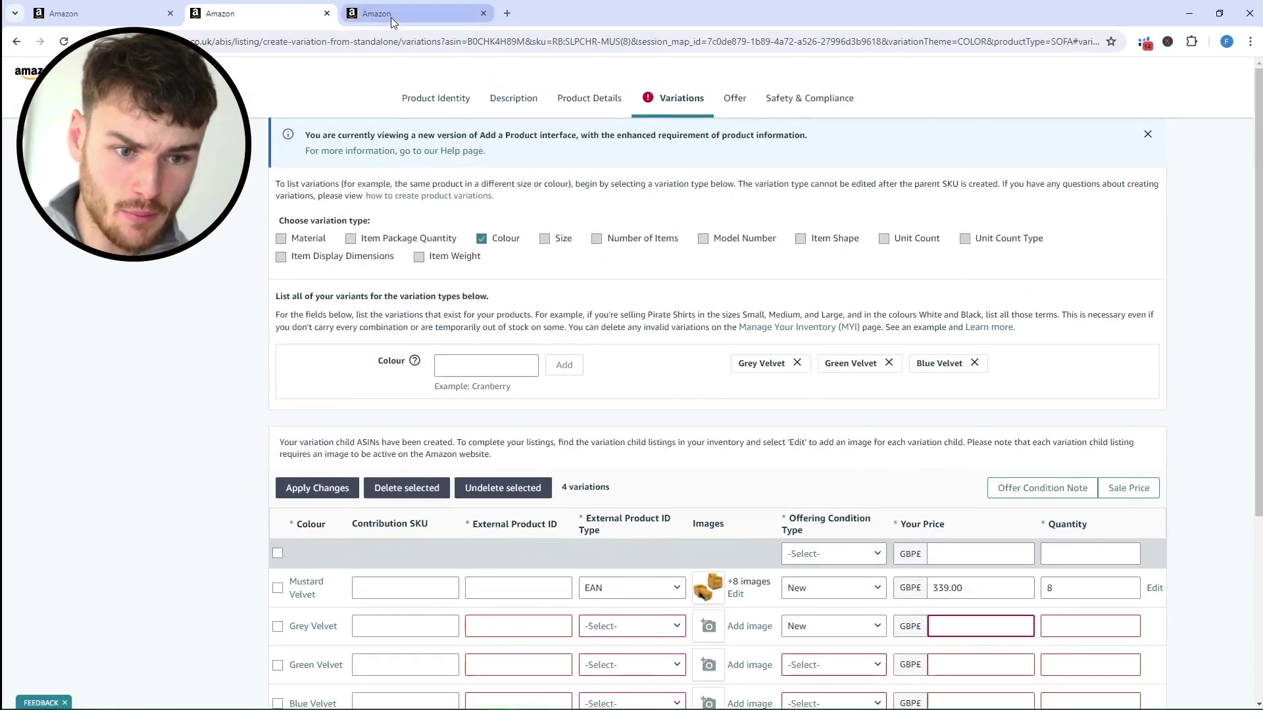
click(391, 14)
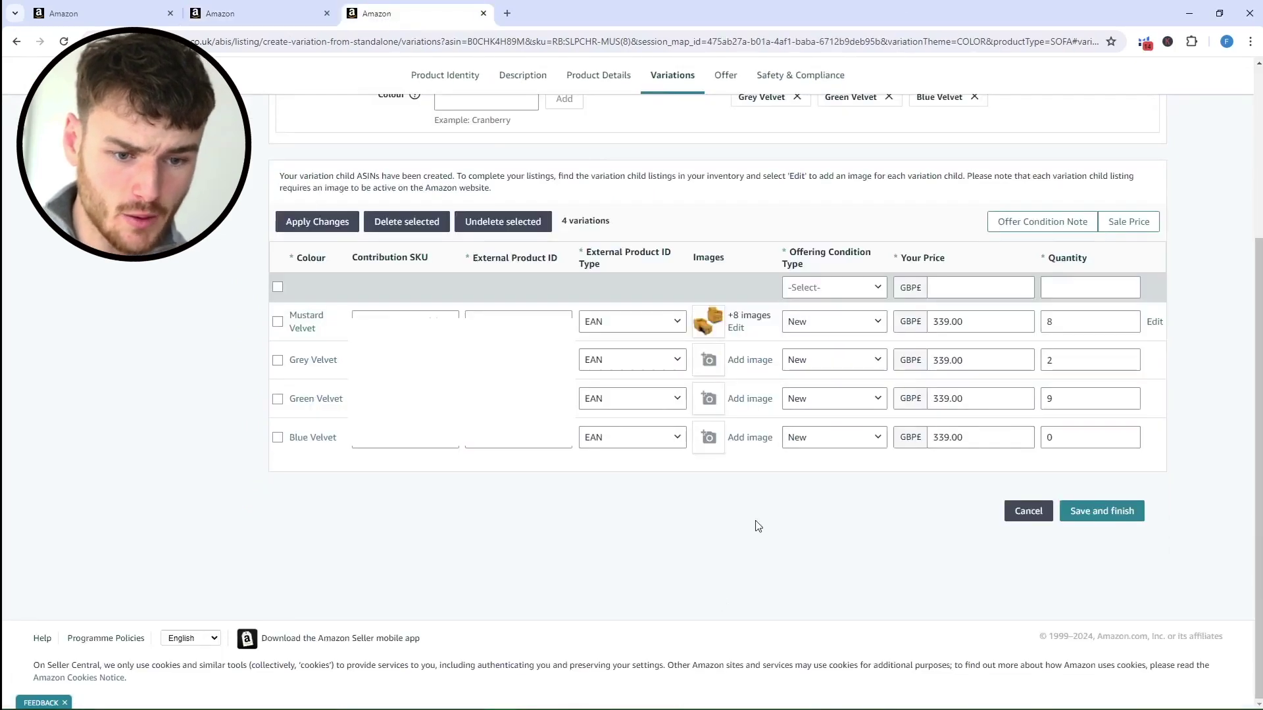
click(1120, 518)
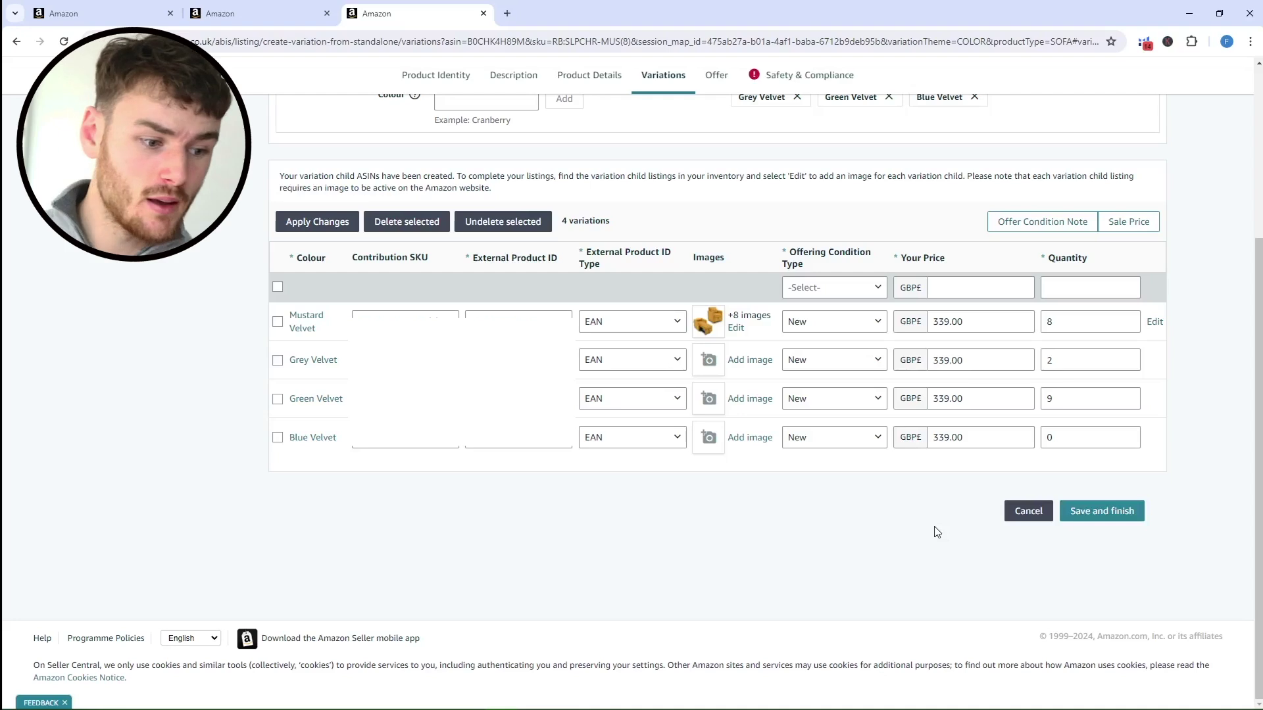
- Specify in the safety and compliance details that batteries are not required, and submit the completed listing
click(796, 76)
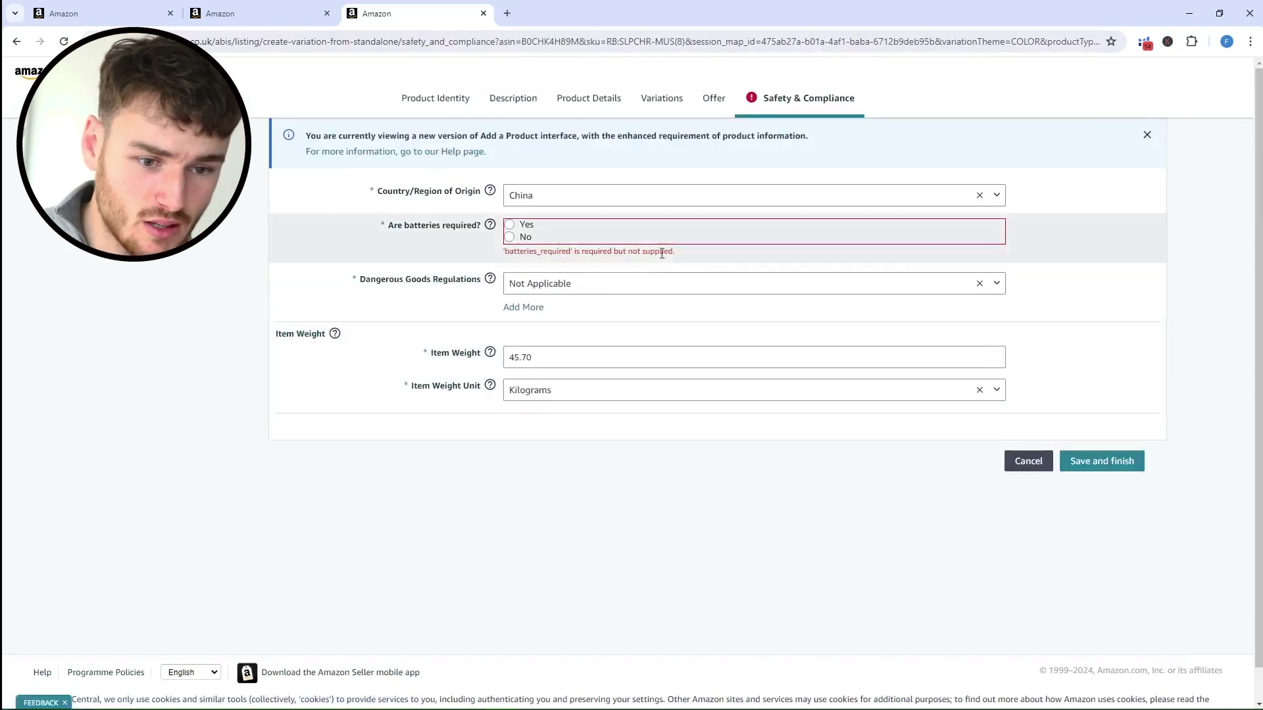
click(510, 238)
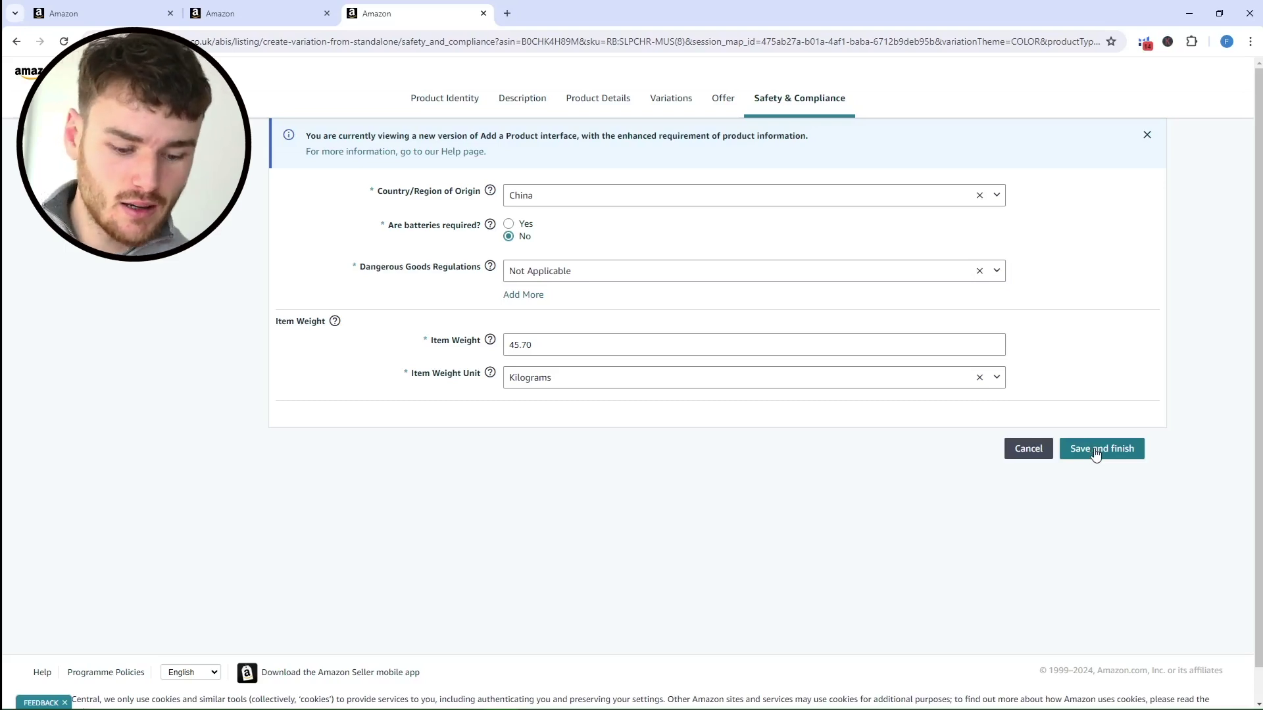
click(1095, 454)
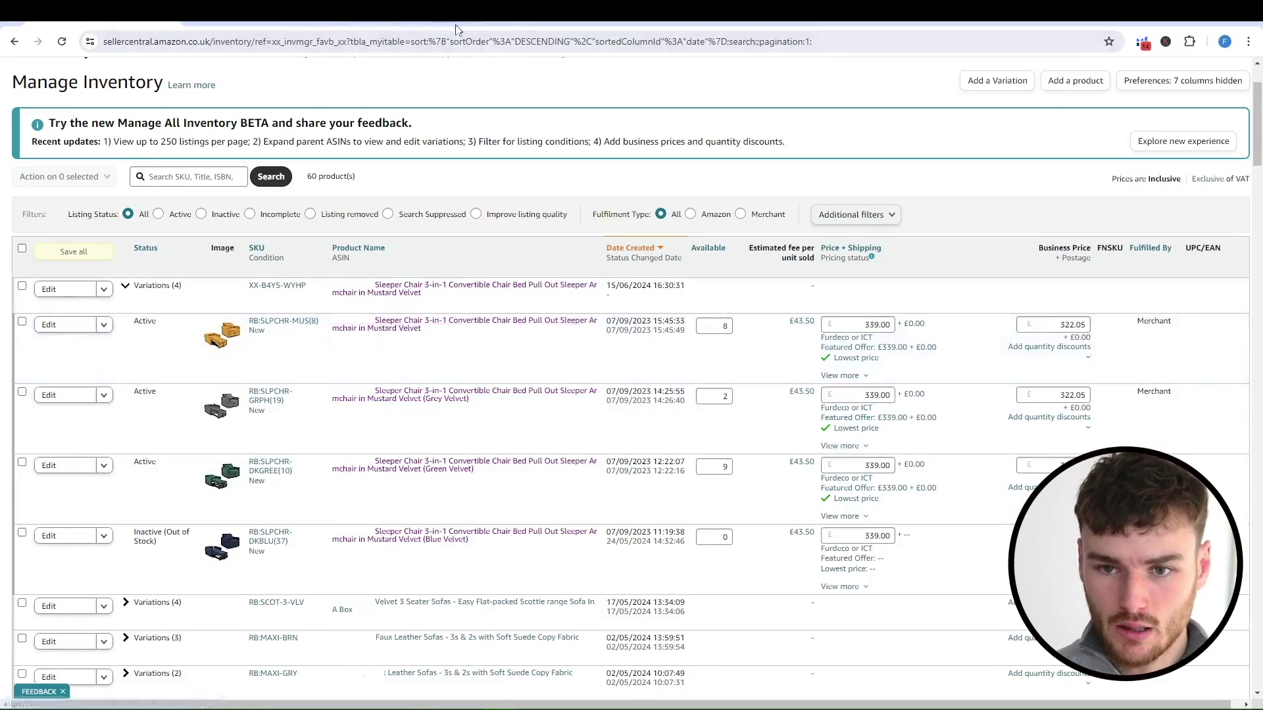
- Examine the sleeper chair's live Amazon product page across its colour versions and compare it with the grouped variations in Manage Inventory
click(313, 27)
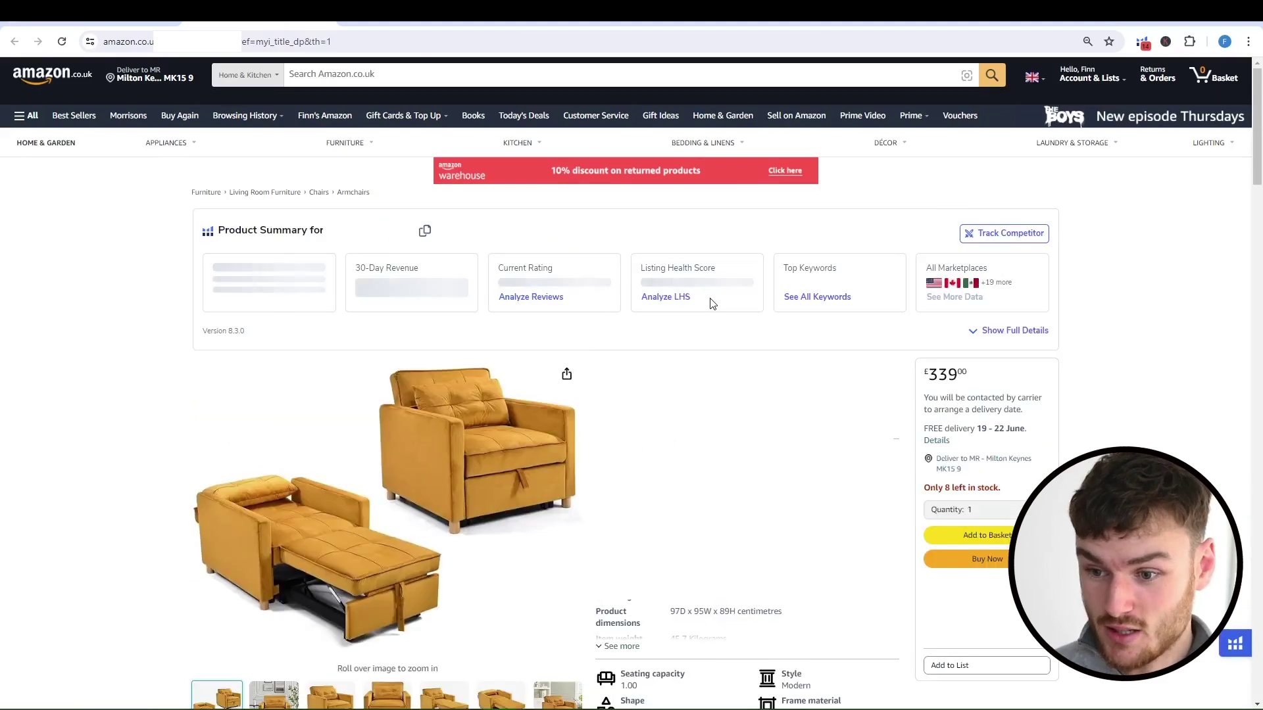
scroll(713, 303, down, 2)
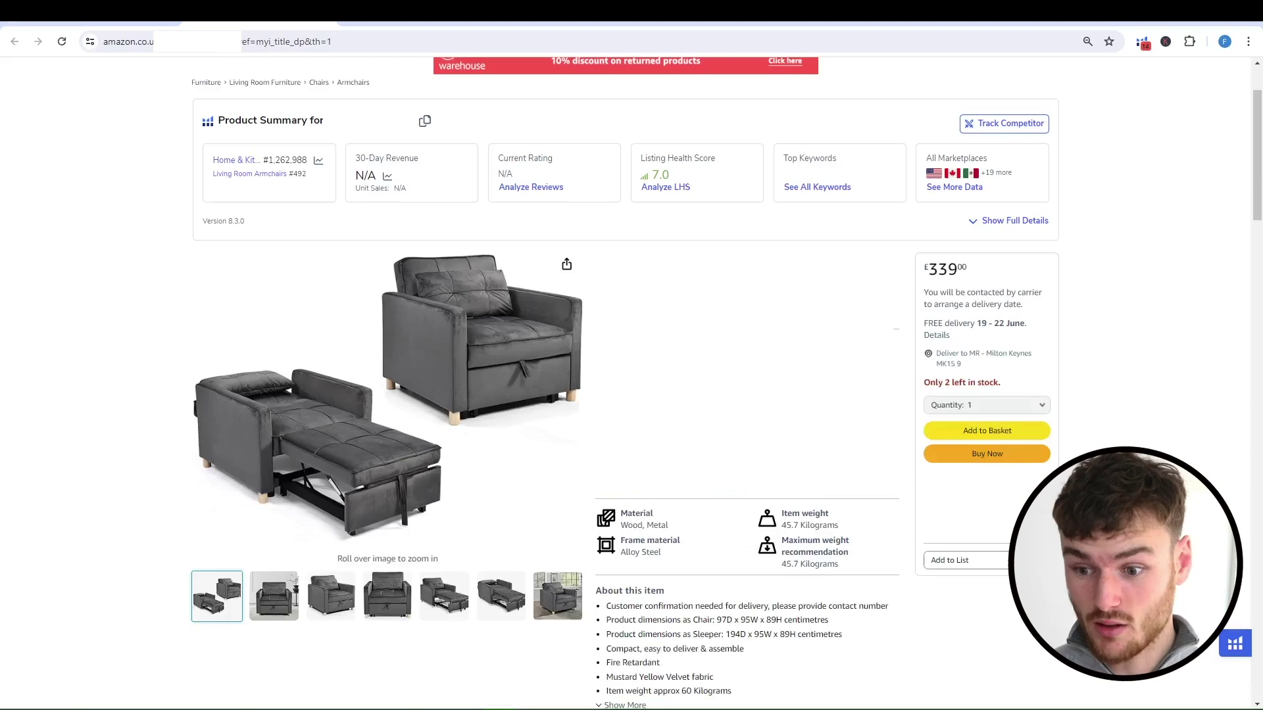
scroll(709, 495, down, 3)
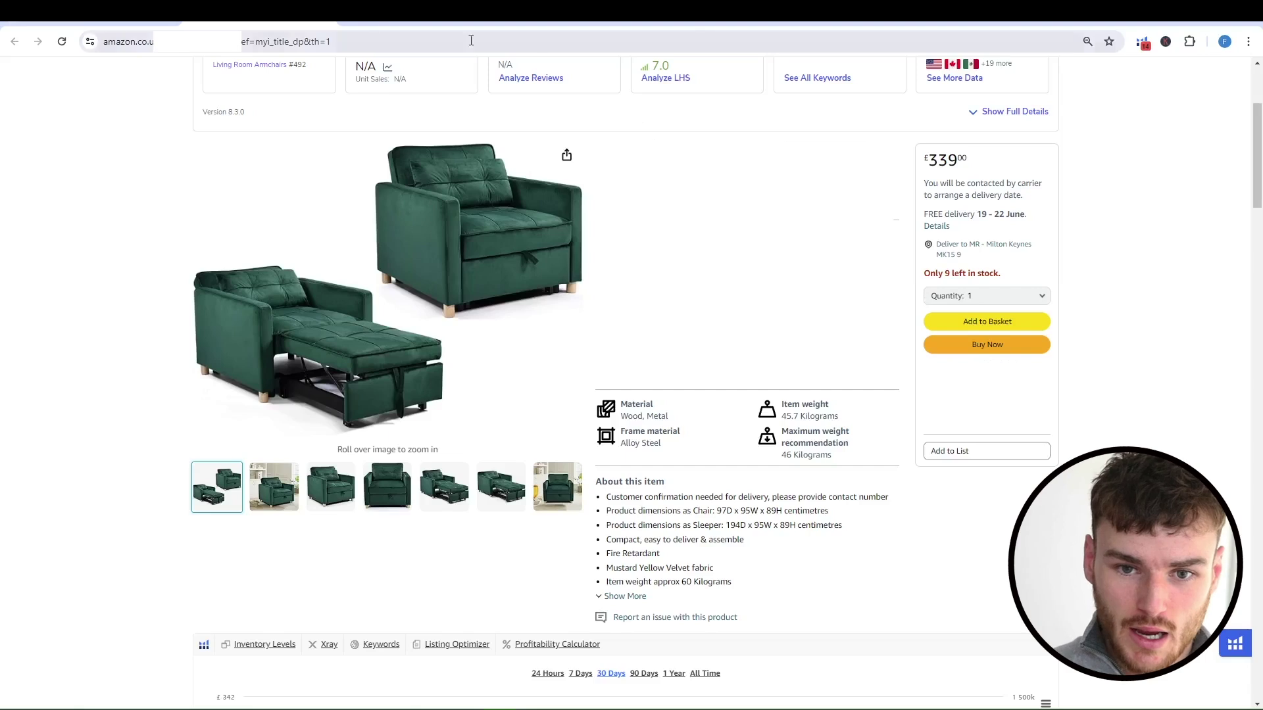
click(153, 21)
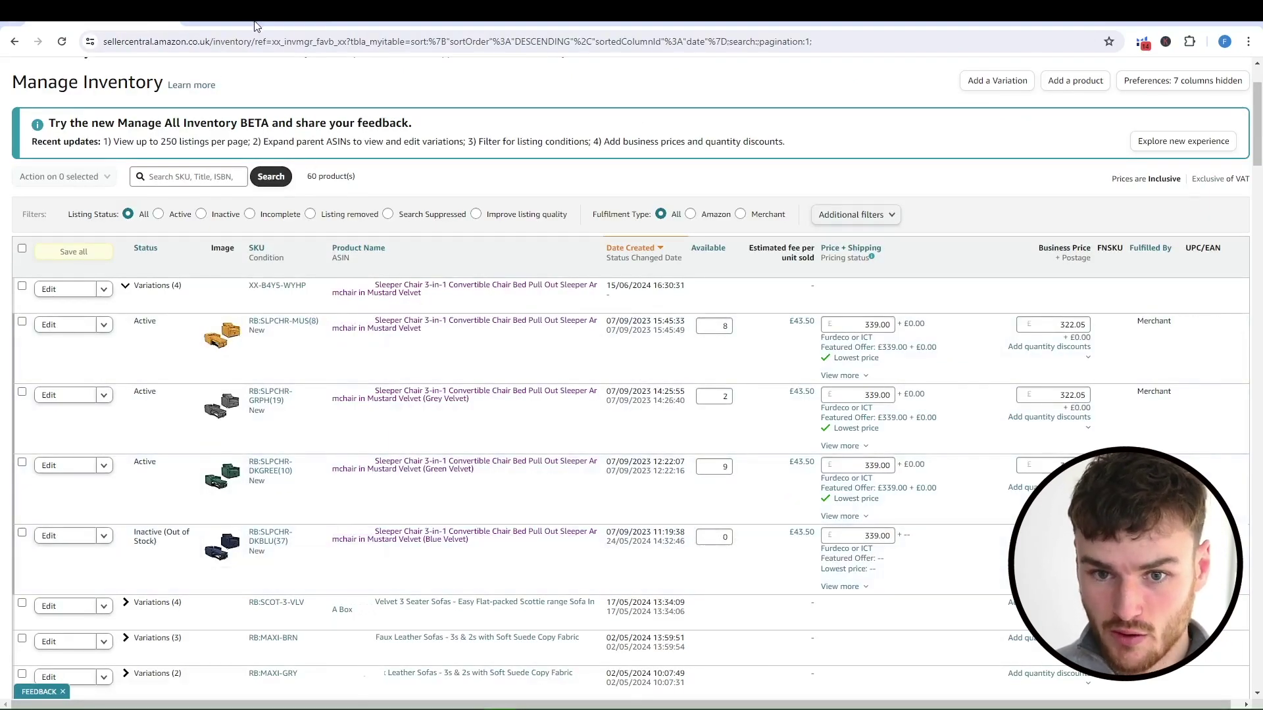
click(256, 25)
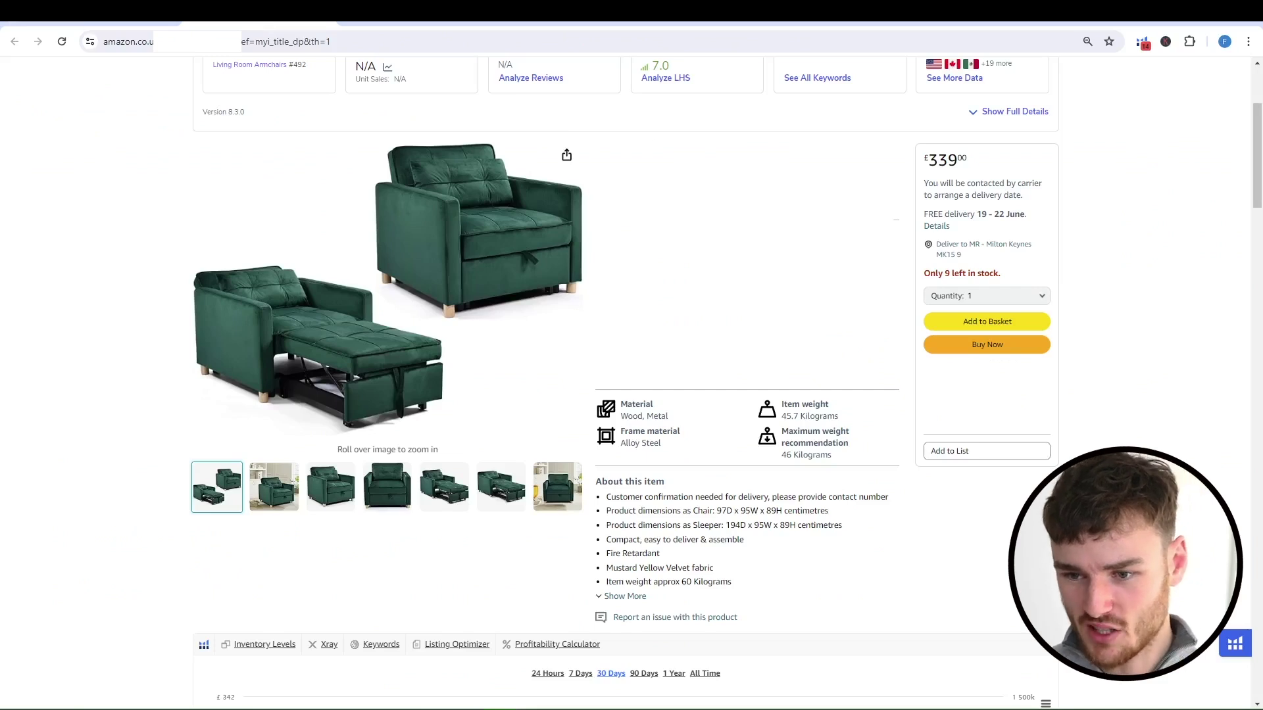